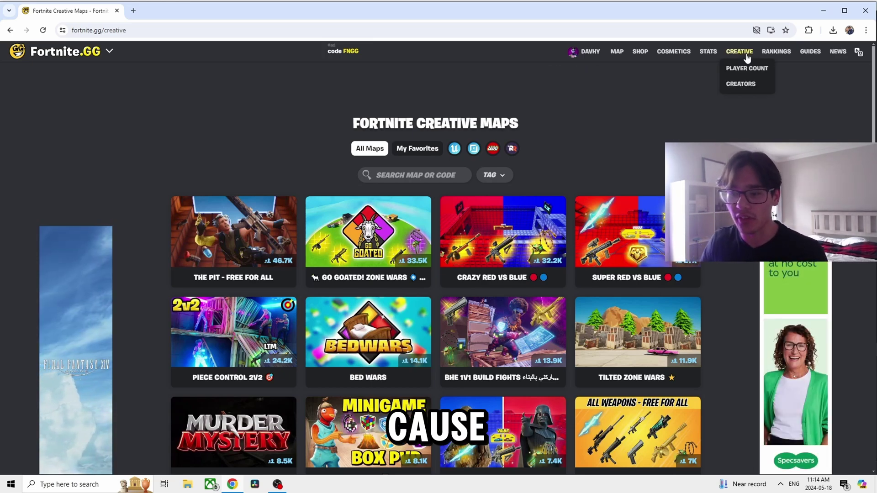
# Step: Browse the Fortnite.GG Creative map thumbnails for ideas, then open a new browser tab
pyautogui.scroll(-5, 704, 277)
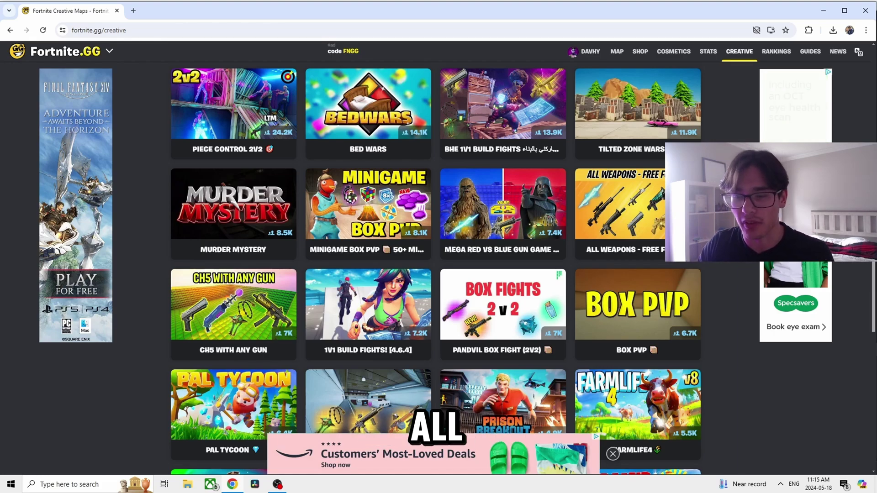
pyautogui.scroll(3, 436, 256)
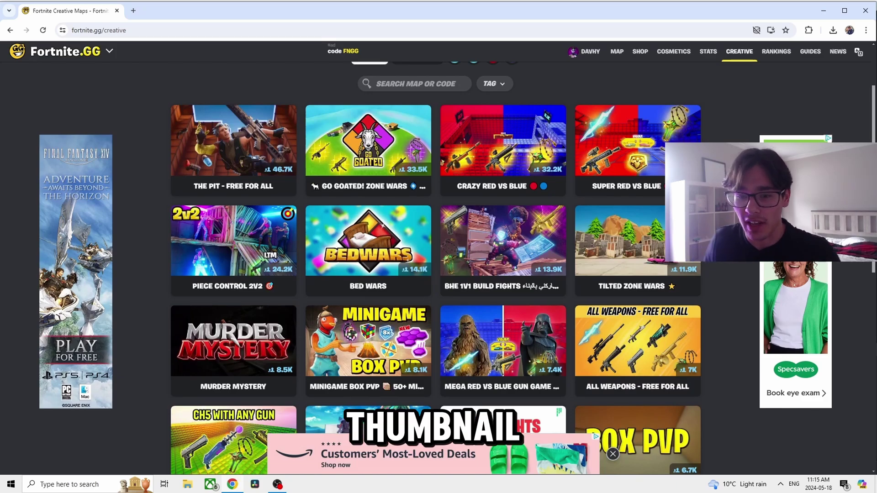
pyautogui.scroll(-2, 436, 267)
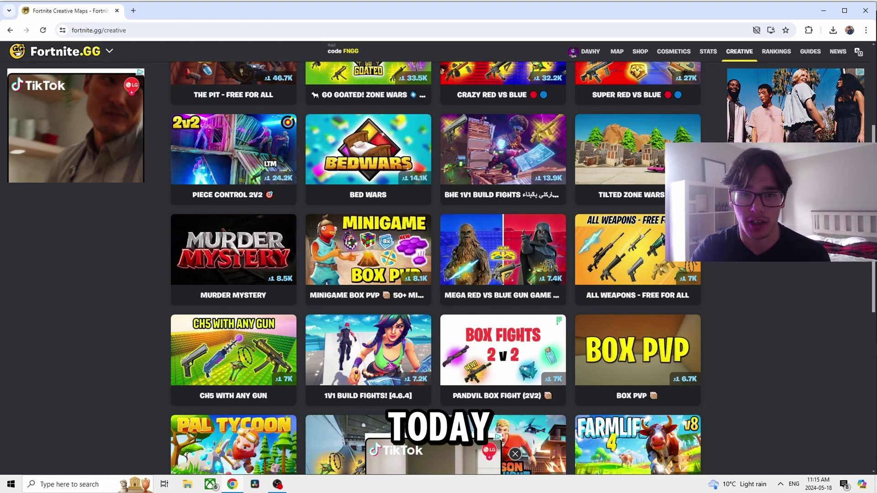
pyautogui.hotkey('ctrl', 't')
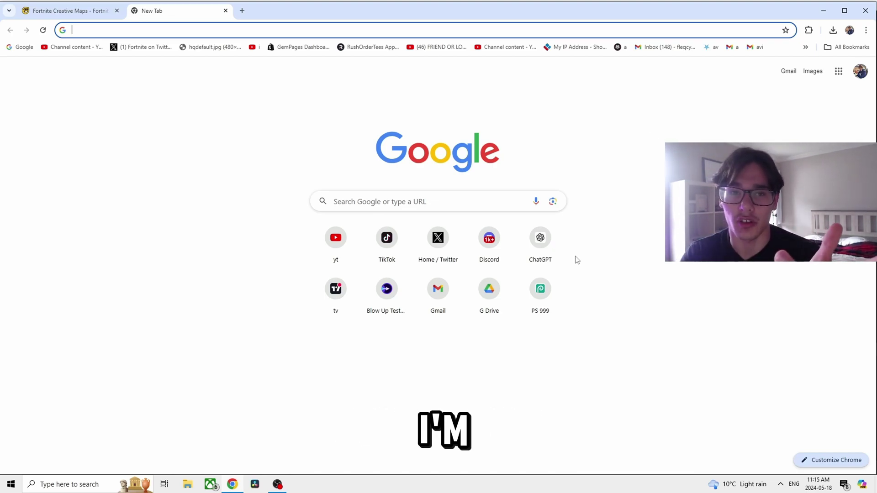
# Step: Open Photopea and create a new 1280×720 blank project
pyautogui.click(548, 304)
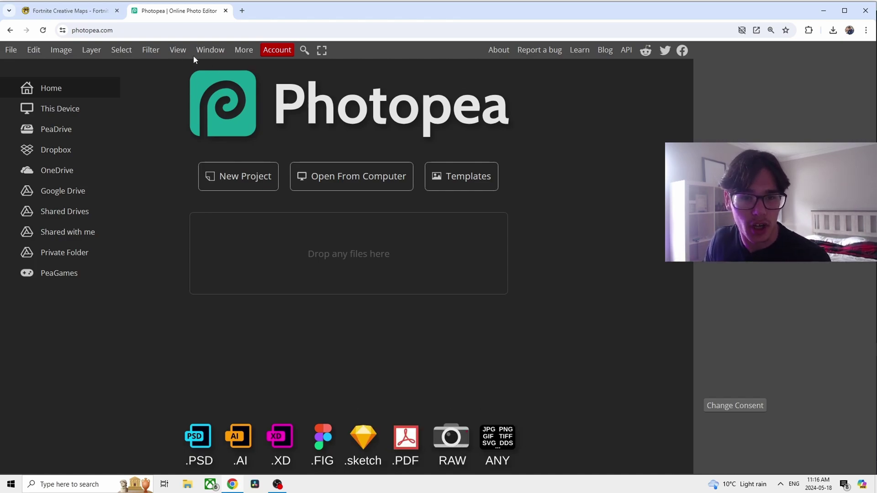
pyautogui.click(151, 30)
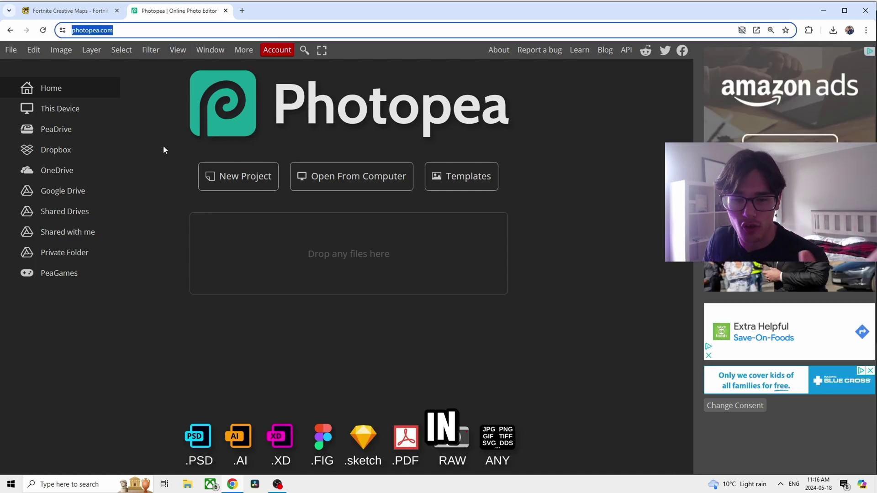
pyautogui.click(242, 184)
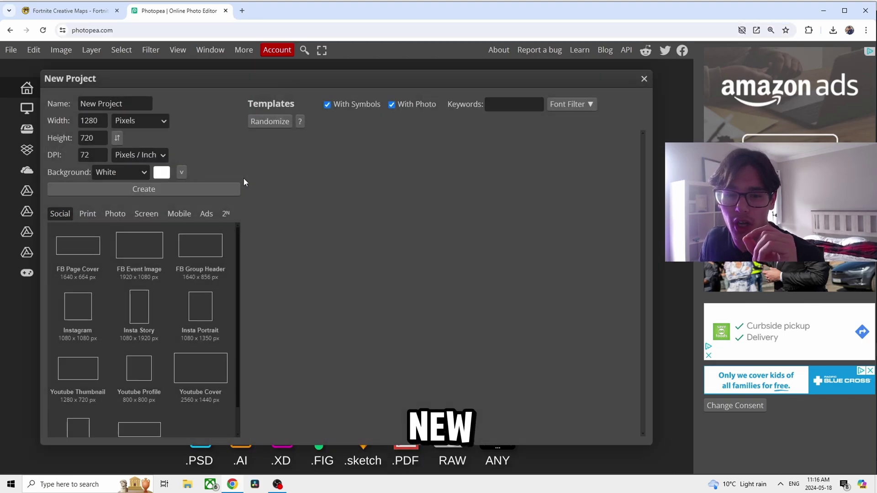
pyautogui.click(219, 191)
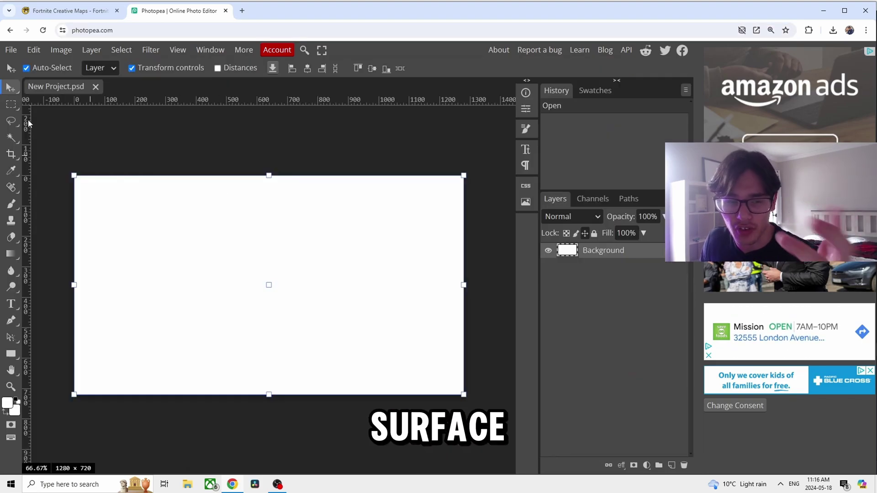
# Step: Place the boxpvp room image and scale it to fill the canvas, then open a new tab
pyautogui.click(11, 50)
pyautogui.click(39, 84)
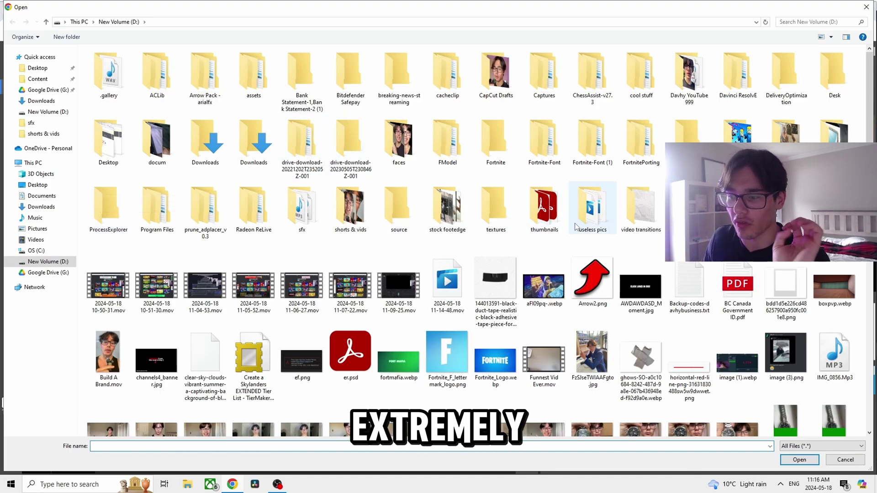
pyautogui.doubleClick(835, 292)
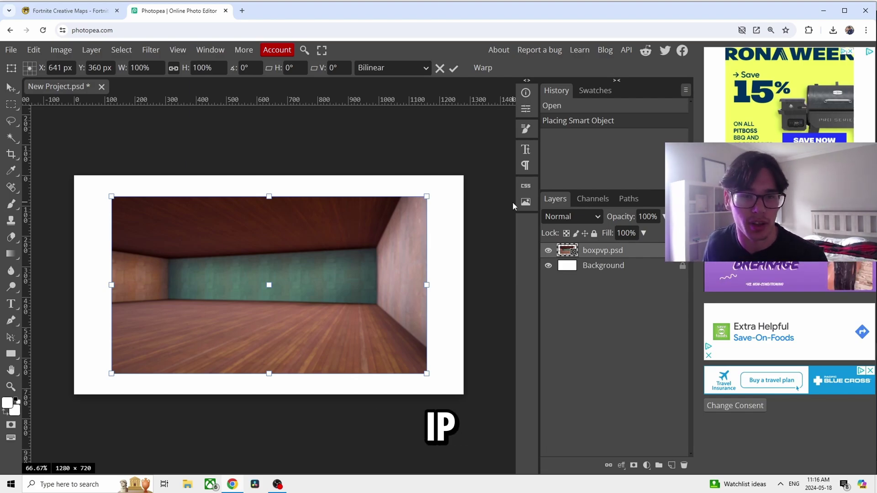
pyautogui.moveTo(111, 373); pyautogui.dragTo(72, 393)
pyautogui.moveTo(421, 199); pyautogui.dragTo(459, 181)
pyautogui.click(241, 10)
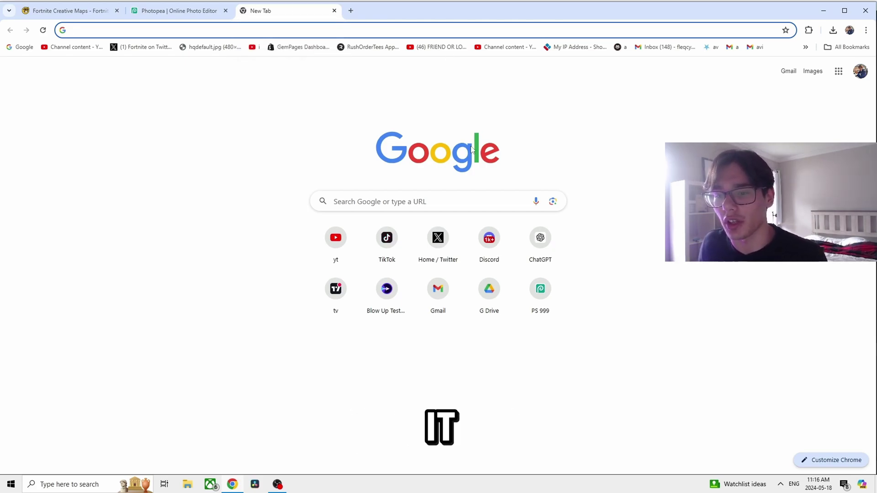
# Step: Find Microsoft Bing AI and generate crossed-arms Mario images on a white background
pyautogui.click(466, 195)
pyautogui.write('MICrosoft bing ai')
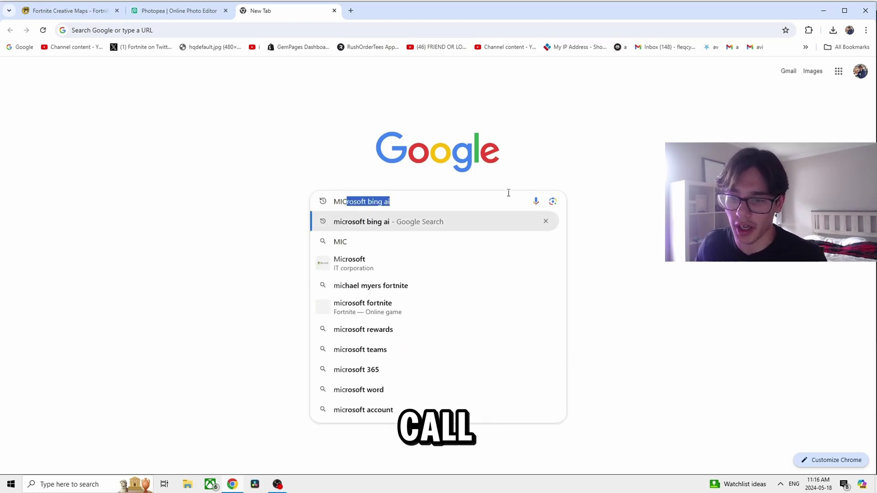
pyautogui.press('Return')
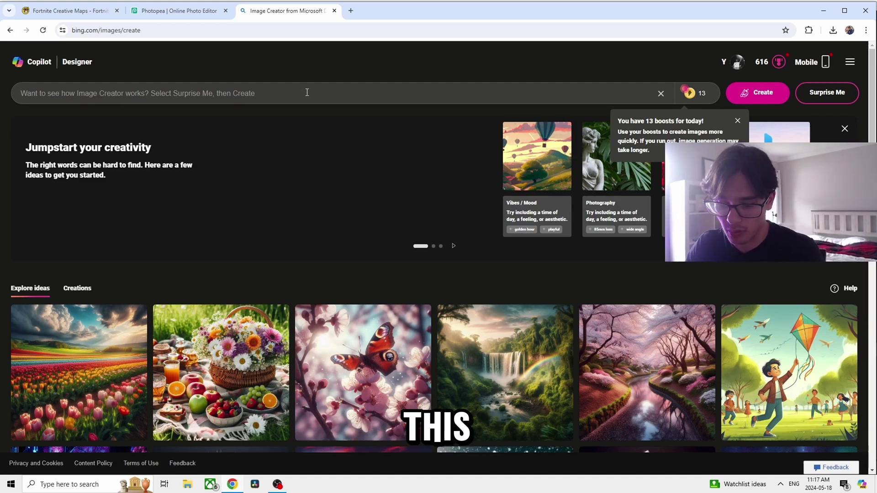
pyautogui.write('IMAGE OF MARIA')
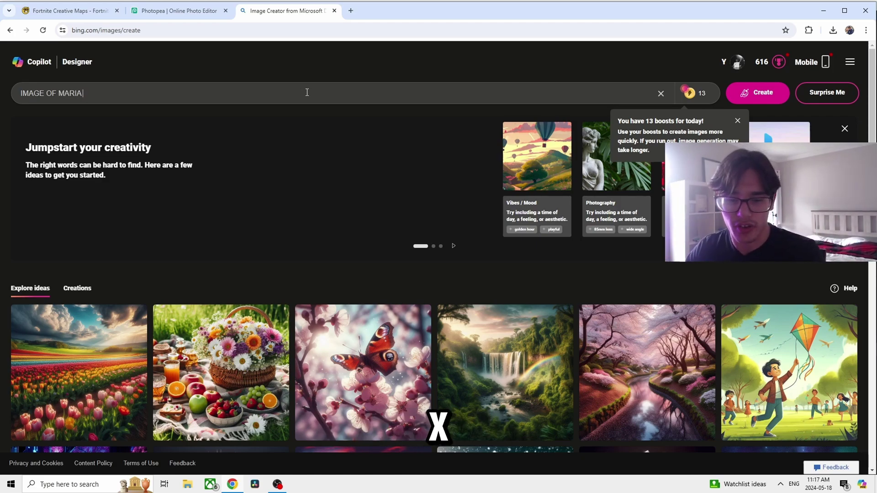
pyautogui.press('BackSpace')
pyautogui.press('BackSpace')
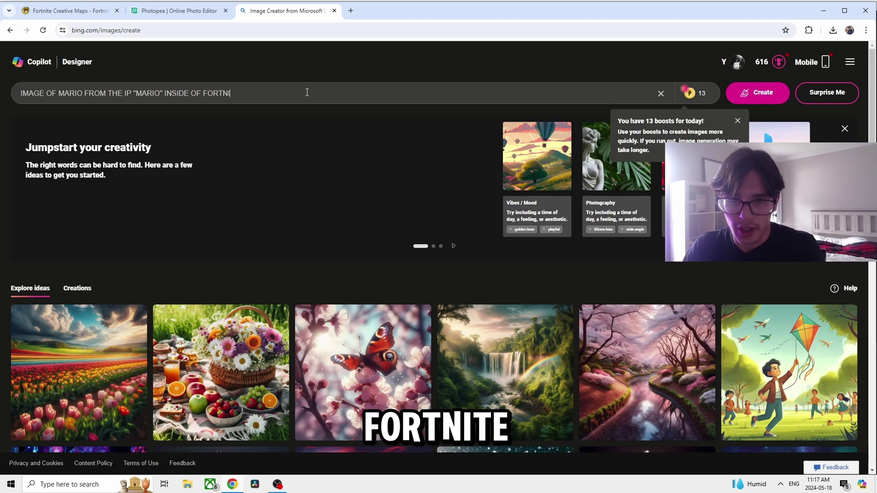
pyautogui.press('BackSpace')
pyautogui.write('WHITE BACKGROUND LOOKING AT CAMERA WITH ARMS CORSS')
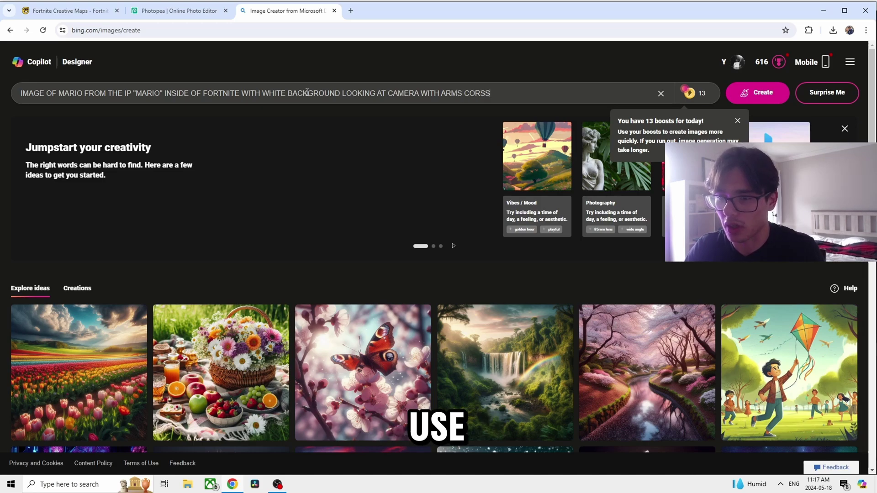
pyautogui.write('ED')
pyautogui.press('Return')
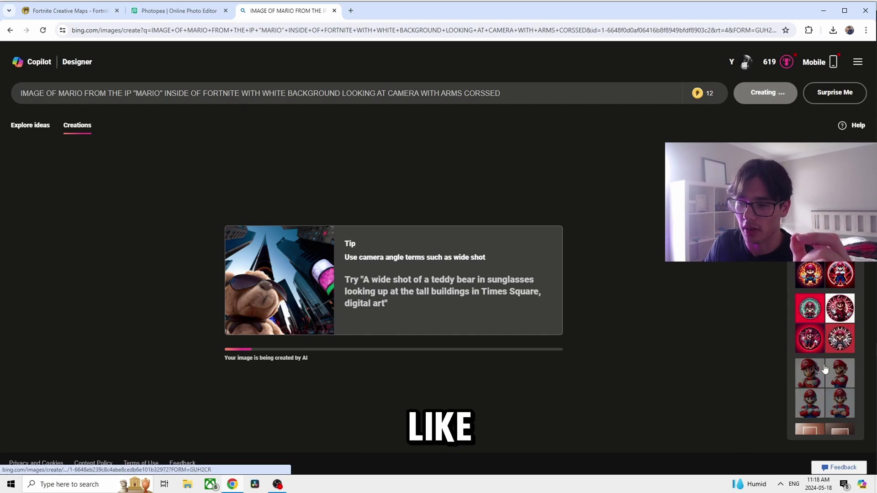
# Step: Save a full-size crossed-arms Mario image to Downloads, then start a new tab search
pyautogui.click(824, 388)
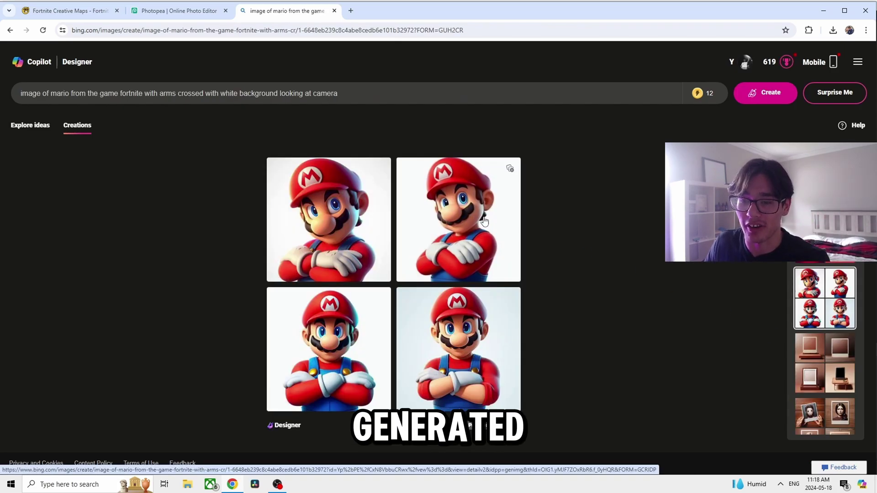
pyautogui.click(484, 221)
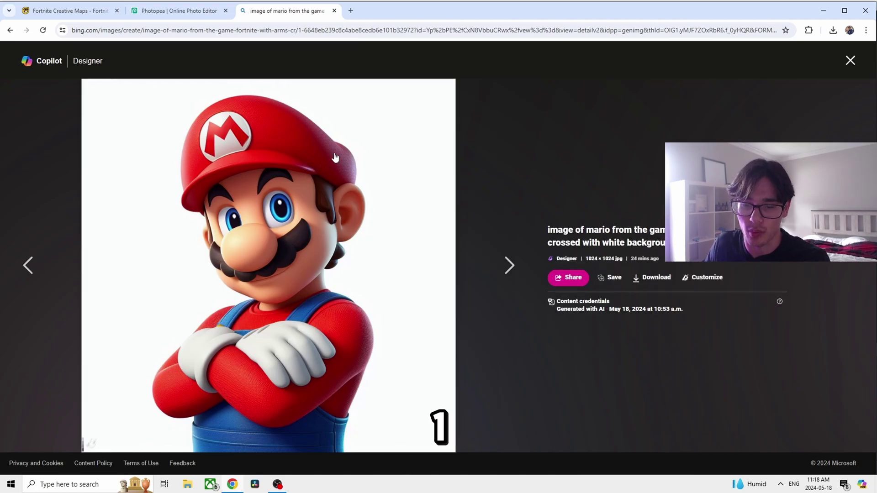
pyautogui.rightClick(364, 142)
pyautogui.click(402, 161)
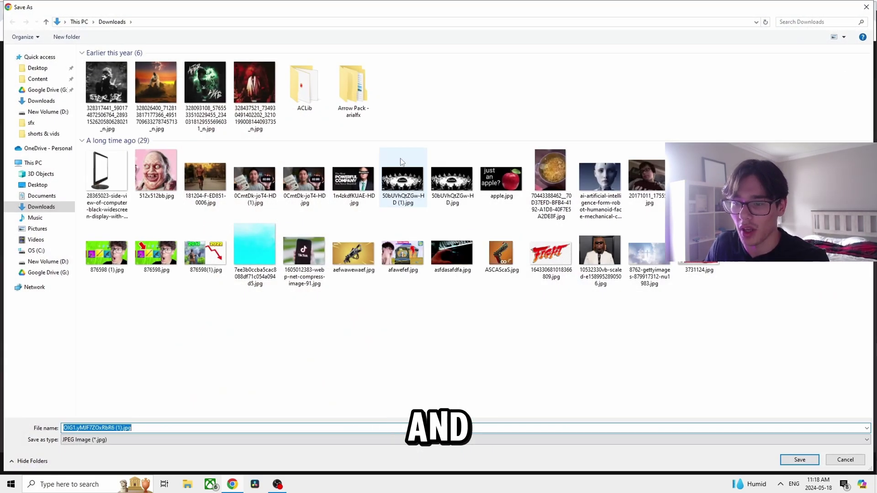
pyautogui.click(800, 459)
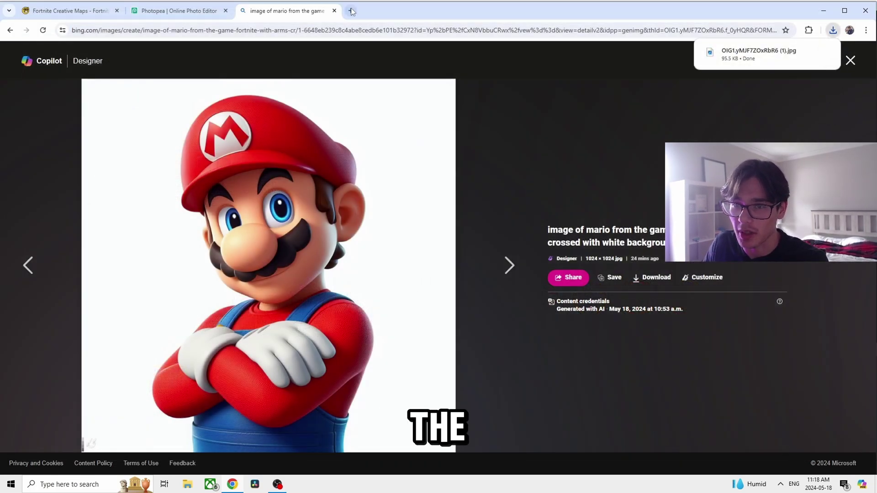
pyautogui.hotkey('ctrl', 't')
pyautogui.click(497, 200)
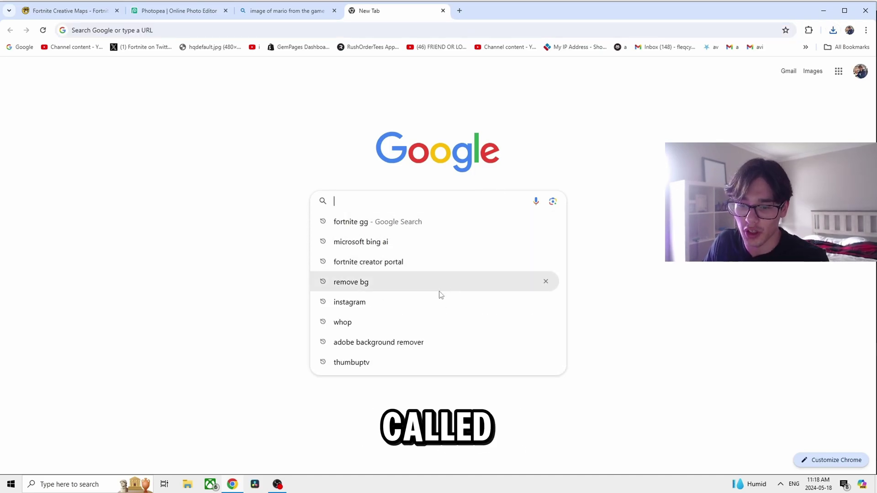
# Step: Open the Adobe Express background remover, upload the Mario photo, and Google 'remove bg'
pyautogui.click(437, 341)
pyautogui.click(241, 374)
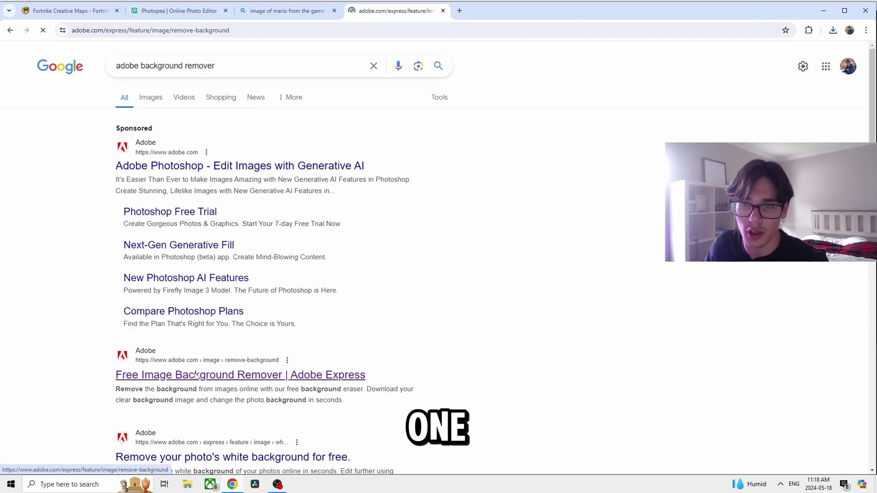
pyautogui.click(561, 277)
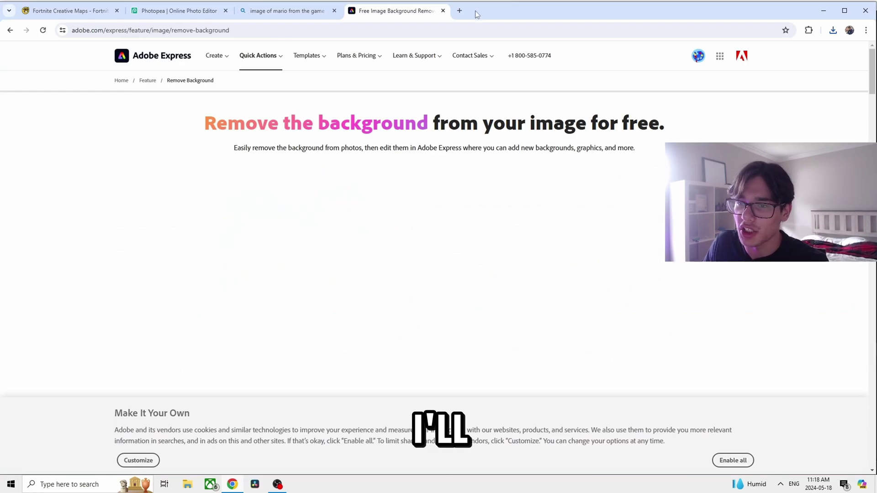
pyautogui.click(460, 11)
pyautogui.click(499, 195)
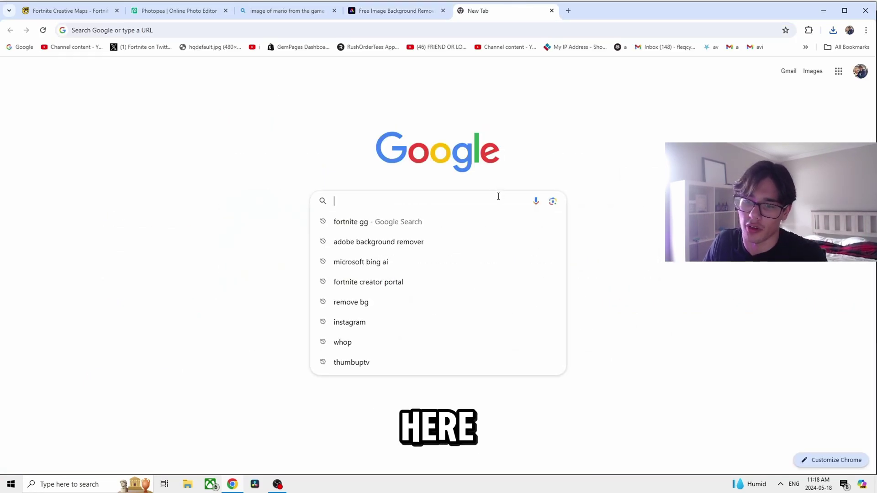
pyautogui.write('Re')
pyautogui.press('Return')
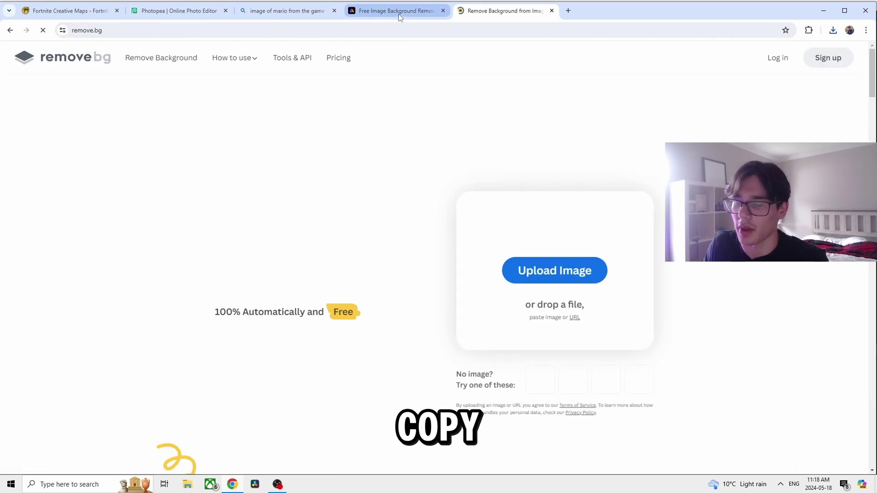
# Step: Check the export format choices in Photopea's File menu
pyautogui.click(150, 12)
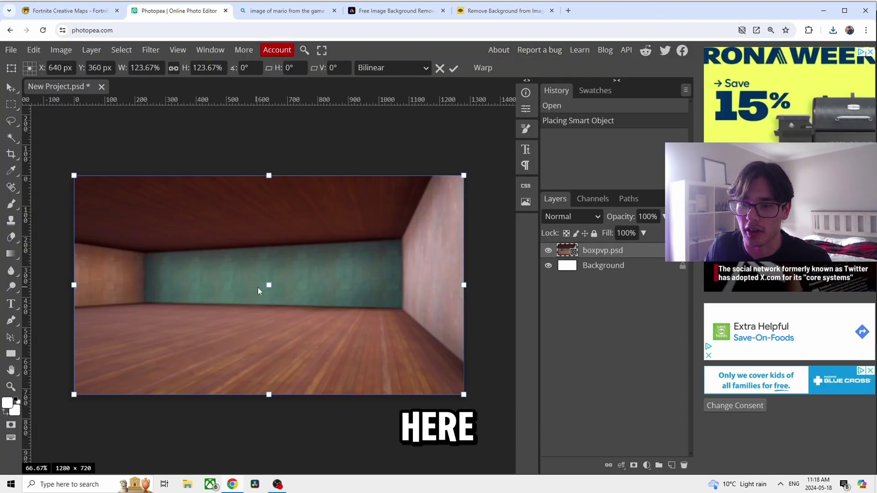
pyautogui.click(11, 49)
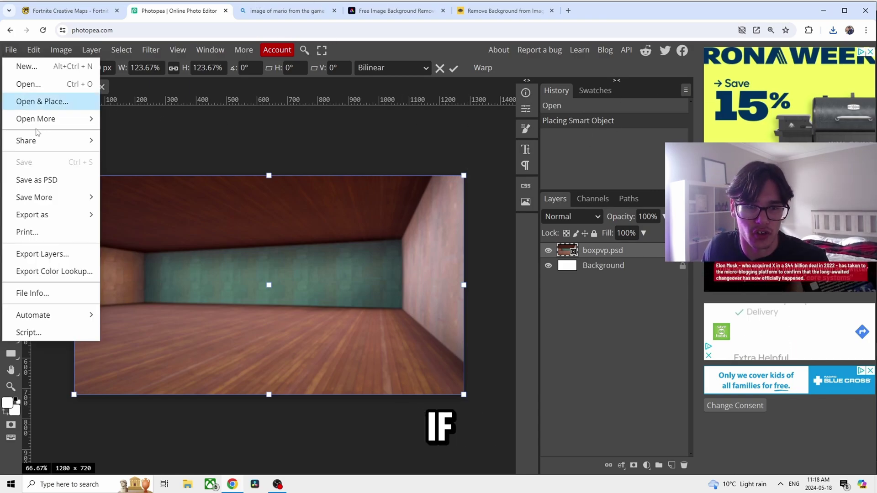
pyautogui.click(46, 216)
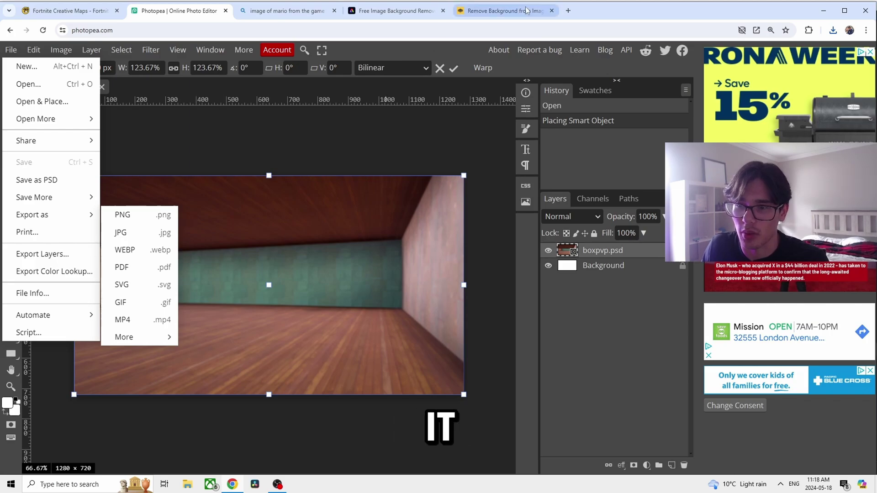
# Step: Return to Adobe Express and open the Mario cutout in its editor
pyautogui.click(502, 11)
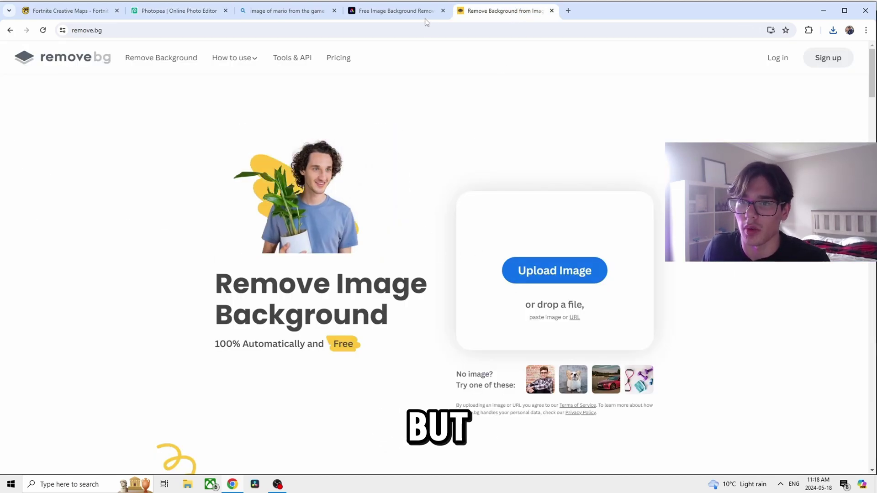
pyautogui.click(406, 11)
pyautogui.scroll(-3, 600, 139)
pyautogui.scroll(3, 599, 139)
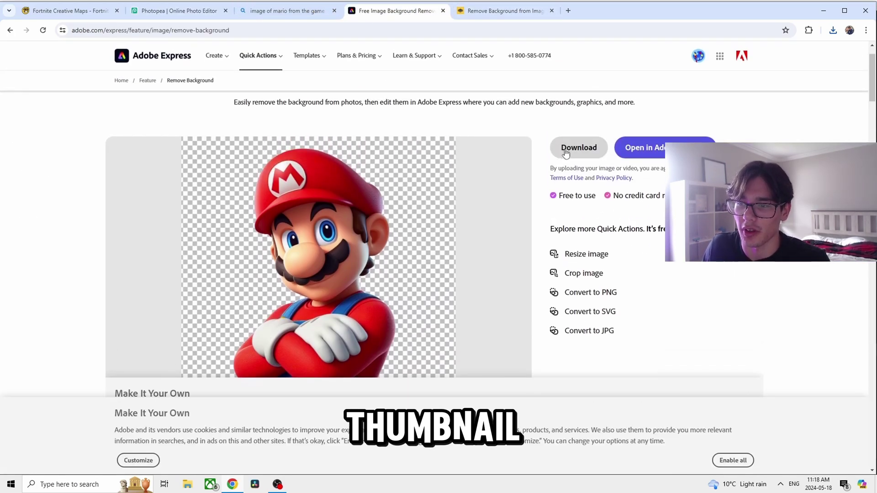
pyautogui.click(662, 147)
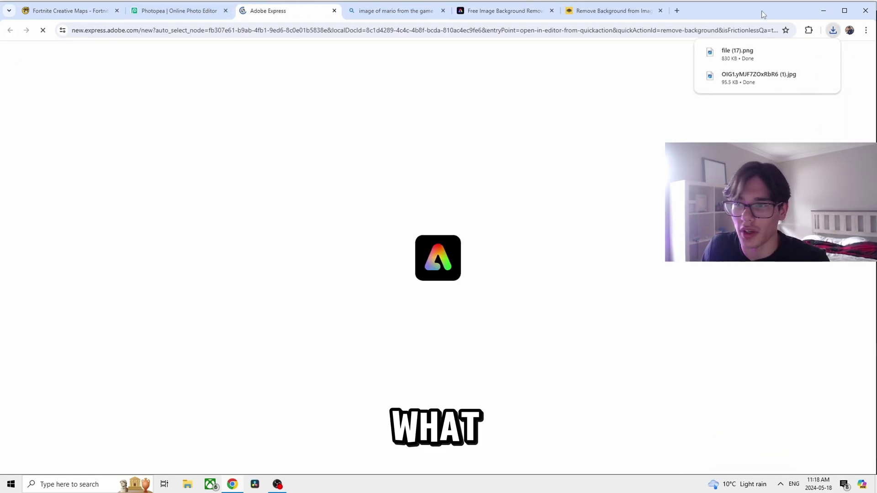
# Step: Place the Mario cutout PNG over the room background in Photopea
pyautogui.click(178, 11)
pyautogui.click(12, 50)
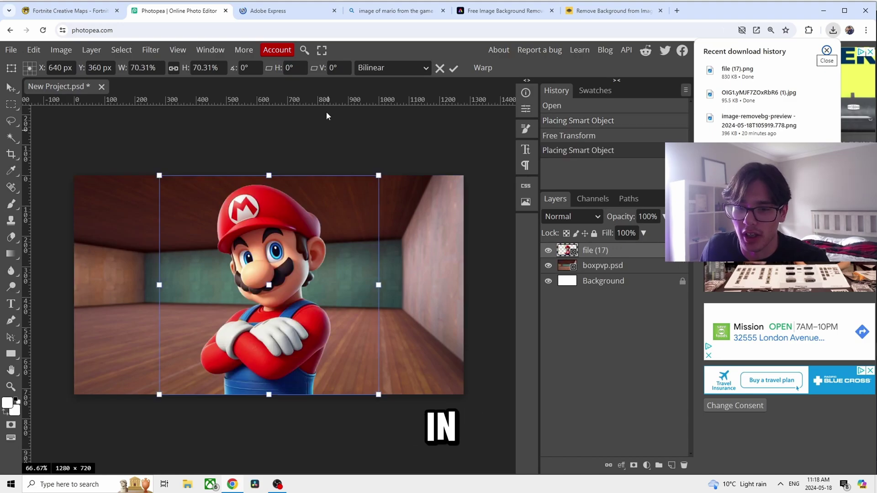
pyautogui.click(11, 104)
pyautogui.click(10, 87)
# Step: Flip Mario horizontally and move him to the left side of the room
pyautogui.click(34, 50)
pyautogui.moveTo(56, 328)
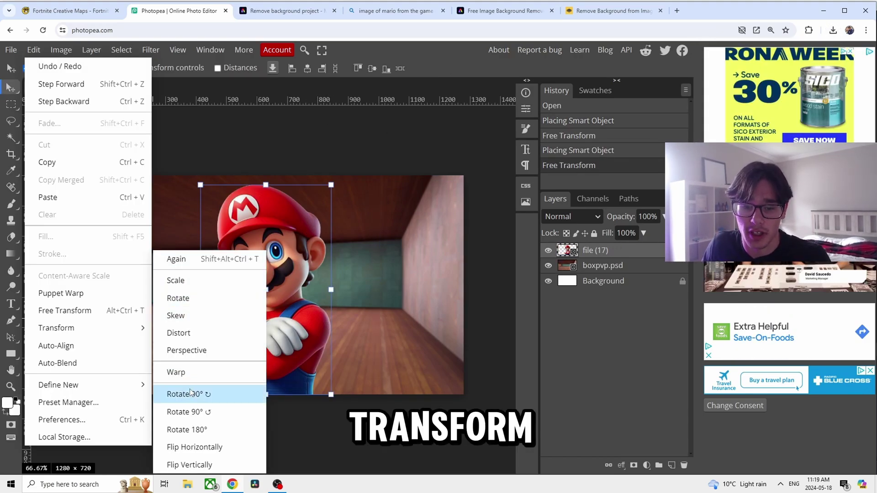
pyautogui.click(196, 448)
pyautogui.moveTo(283, 254); pyautogui.dragTo(175, 254)
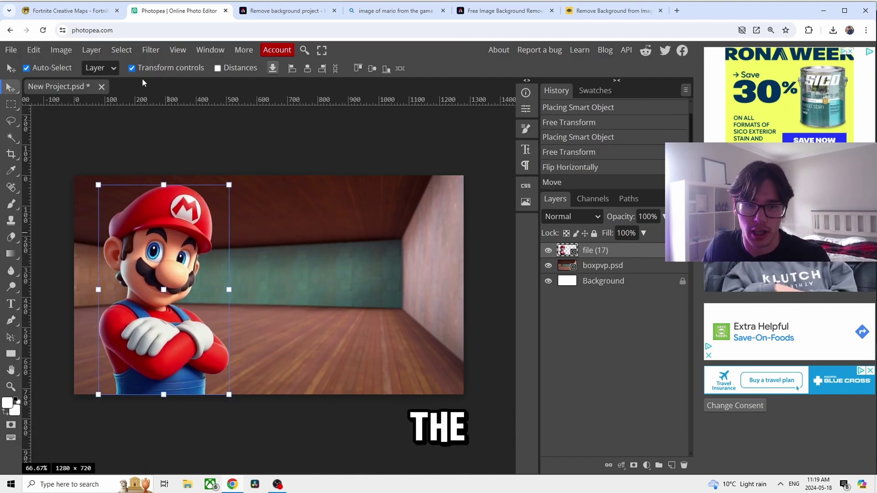
pyautogui.click(68, 11)
# Step: Search Fortnite.GG for 'BOX PVP' and browse the results, including the MEME BOX PVP map
pyautogui.click(431, 175)
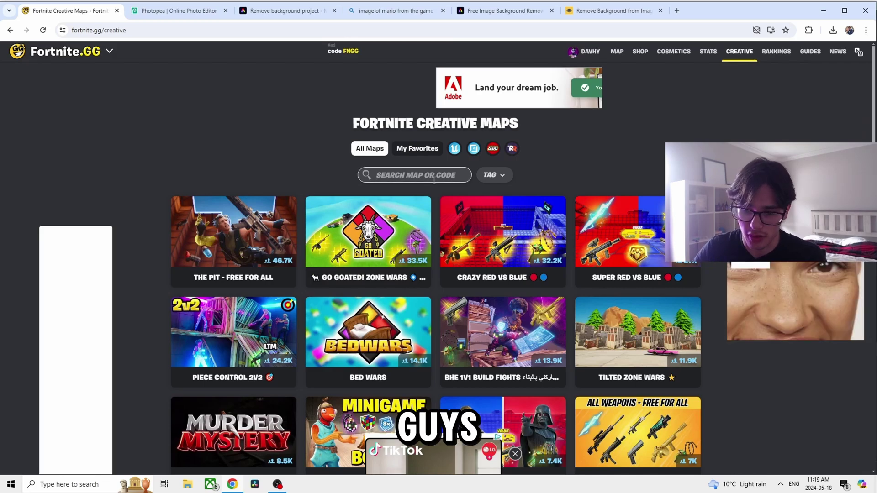
pyautogui.write('BOX PVP')
pyautogui.press('Return')
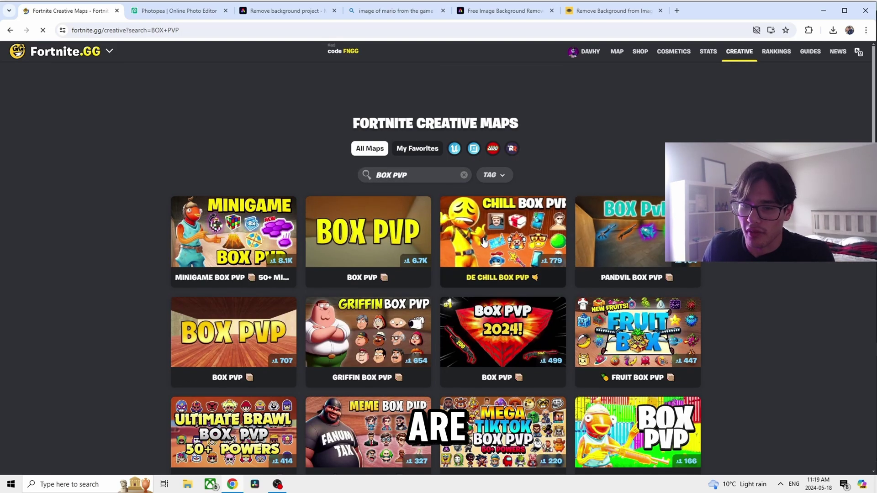
pyautogui.scroll(-3, 369, 286)
pyautogui.click(369, 285)
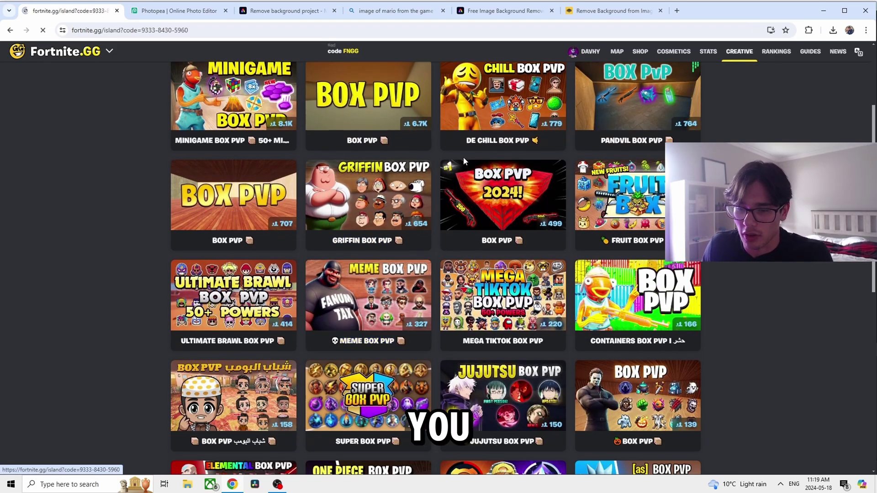
pyautogui.click(9, 31)
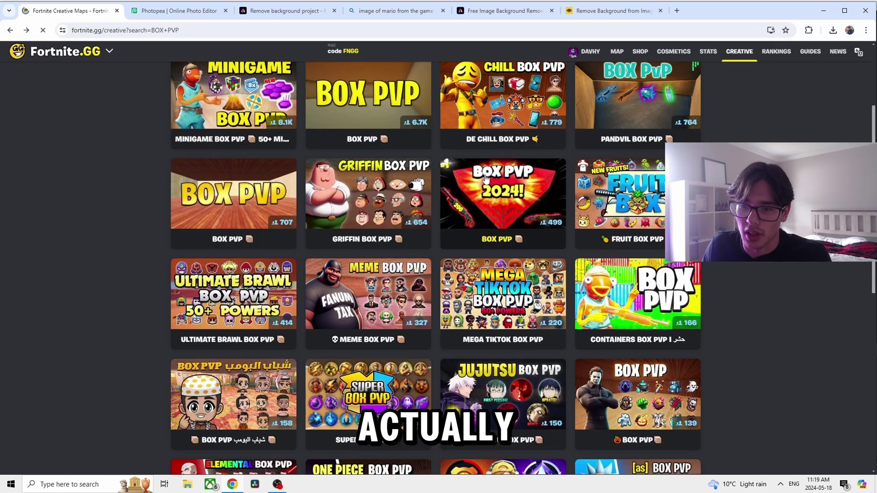
pyautogui.scroll(-4, 301, 245)
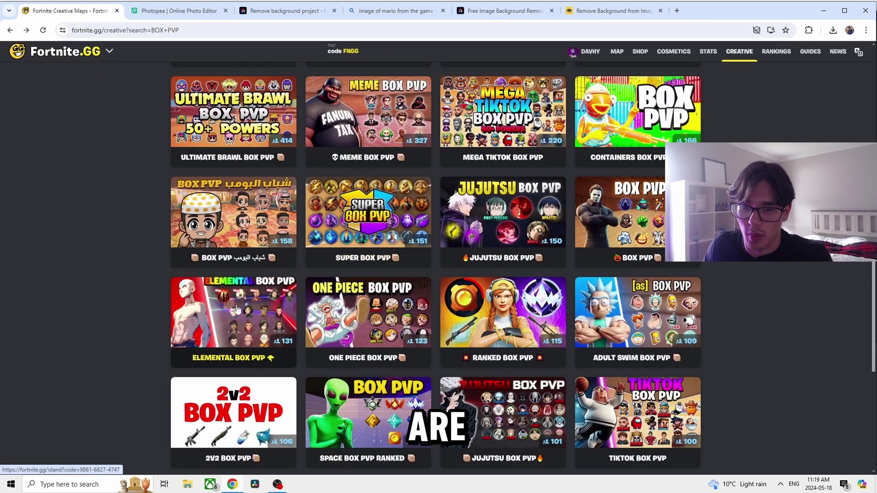
pyautogui.scroll(-4, 155, 227)
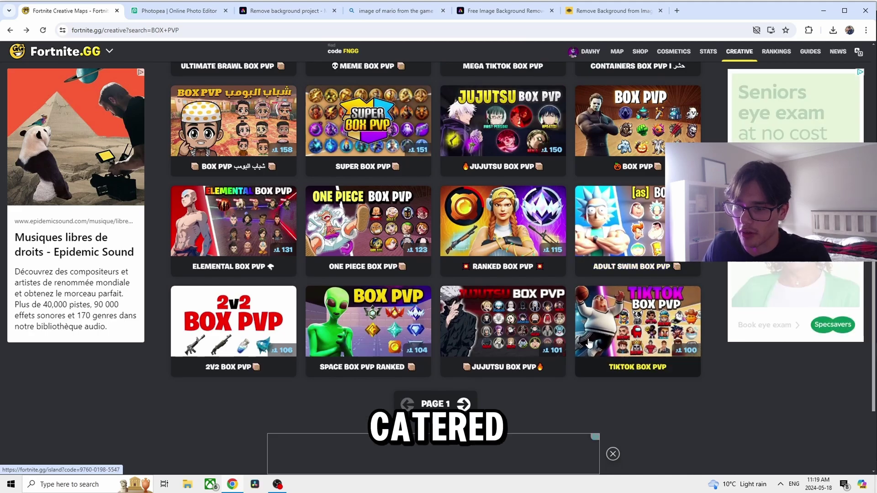
pyautogui.scroll(1, 185, 121)
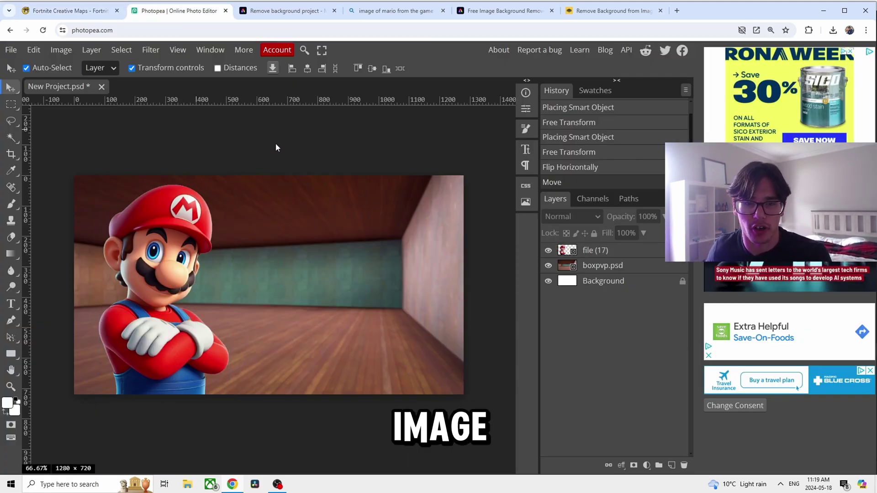
# Step: Raise the Mario layer's brightness by 21 with Brightness/Contrast
pyautogui.click(187, 214)
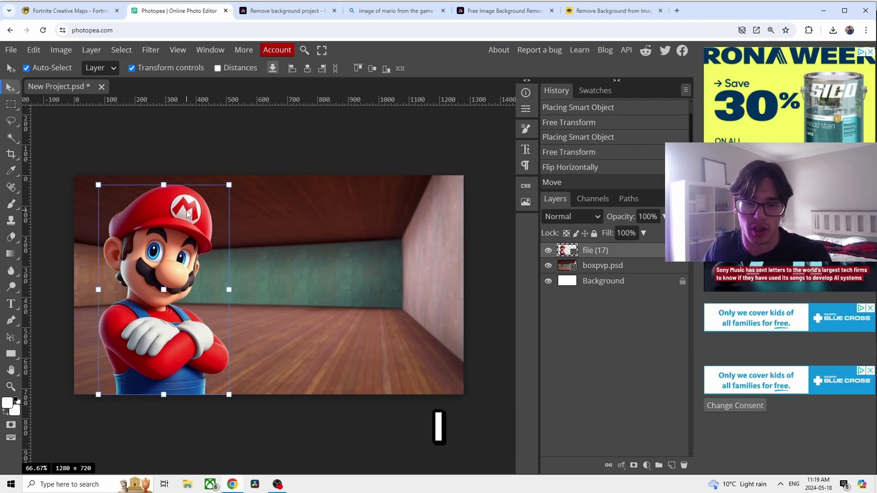
pyautogui.click(61, 50)
pyautogui.moveTo(121, 89)
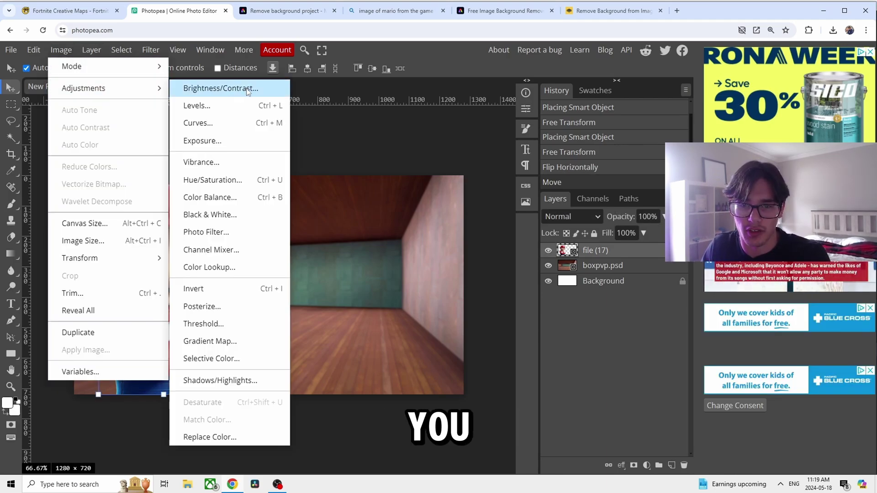
pyautogui.click(248, 89)
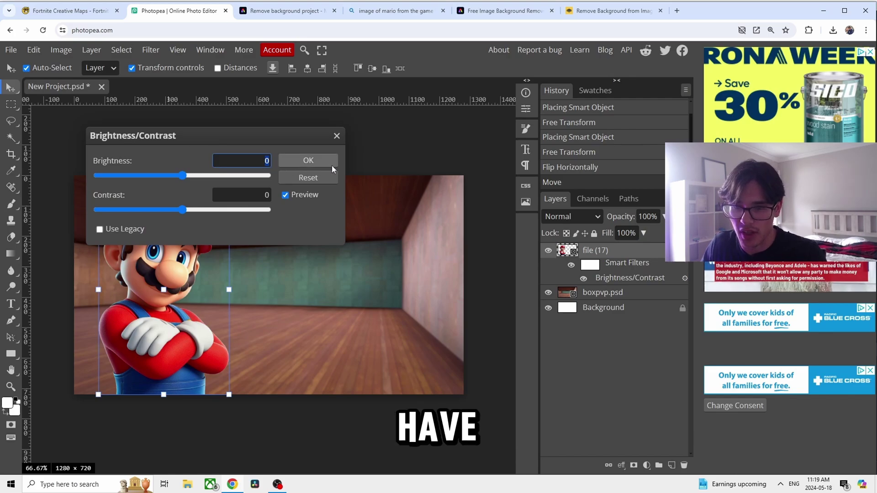
pyautogui.write('21')
pyautogui.click(307, 162)
# Step: Apply a Vibrance adjustment to the Mario layer
pyautogui.click(62, 50)
pyautogui.moveTo(114, 88)
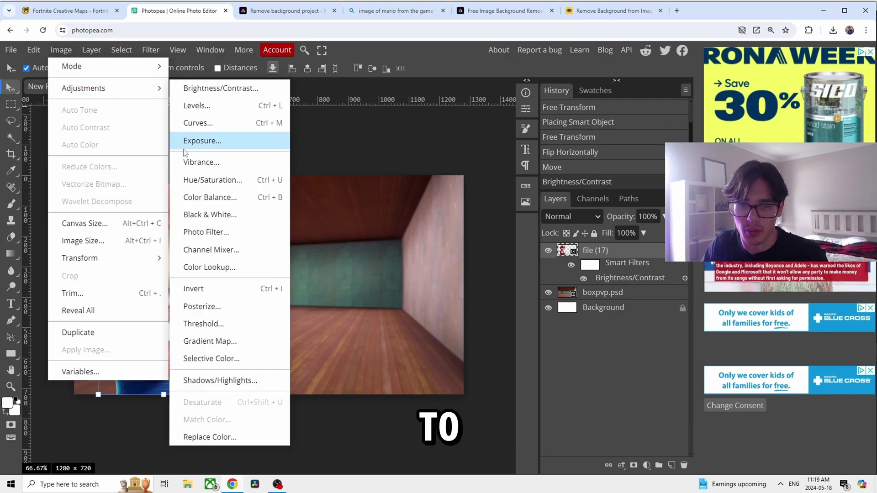
pyautogui.click(201, 162)
pyautogui.click(308, 159)
# Step: Boost the Mario layer's exposure to 0.13
pyautogui.click(61, 50)
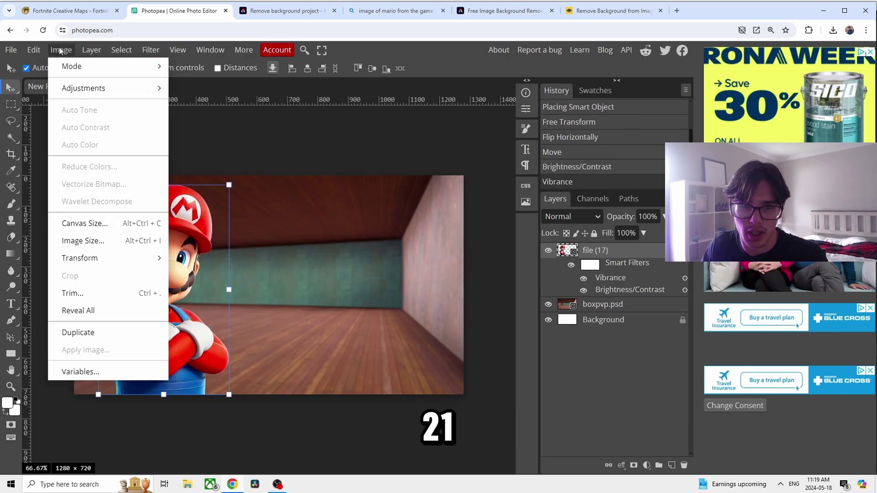
pyautogui.moveTo(137, 88)
pyautogui.click(228, 144)
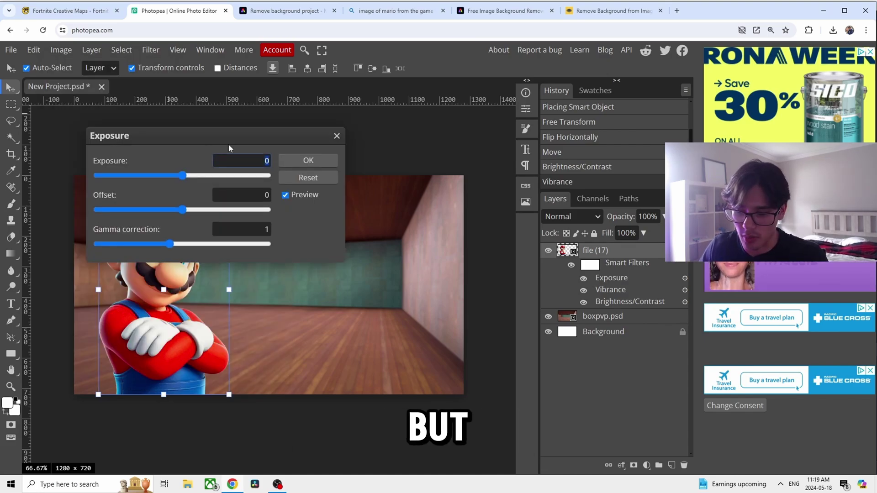
pyautogui.write('0.13')
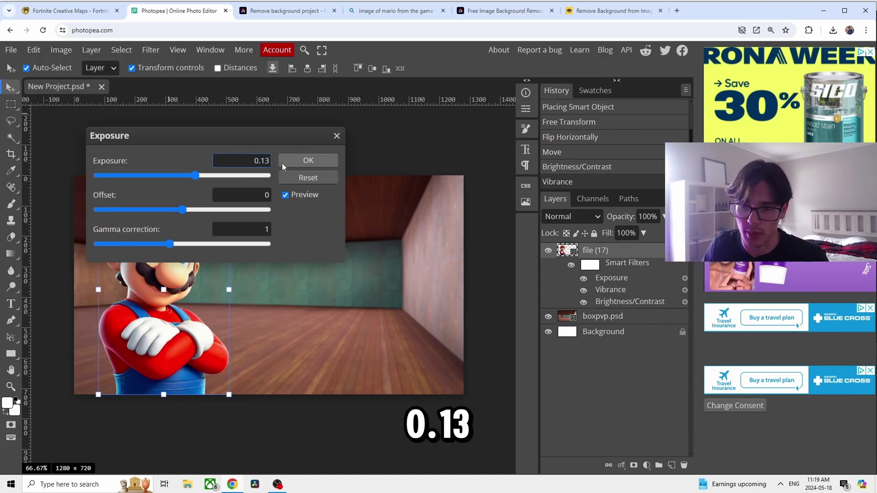
pyautogui.click(281, 162)
# Step: Apply Smart Sharpen at 200% amount, 1 px radius, and toggle smart filters to compare
pyautogui.click(151, 50)
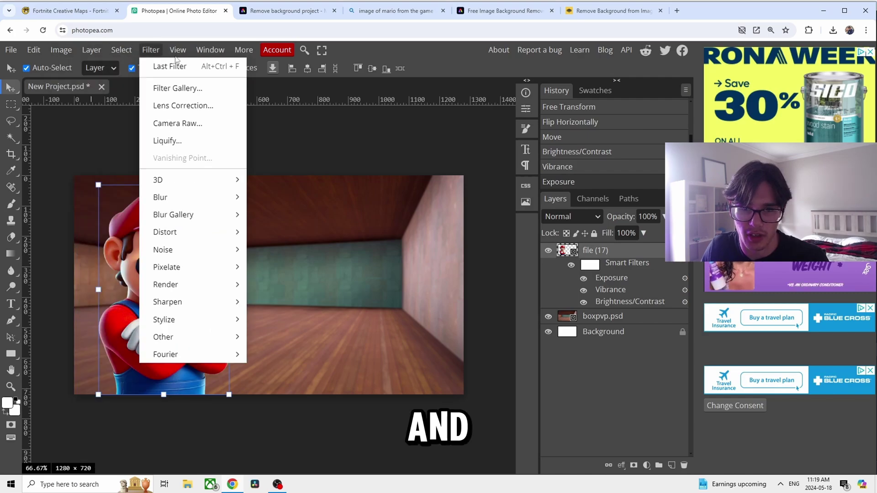
pyautogui.moveTo(193, 300)
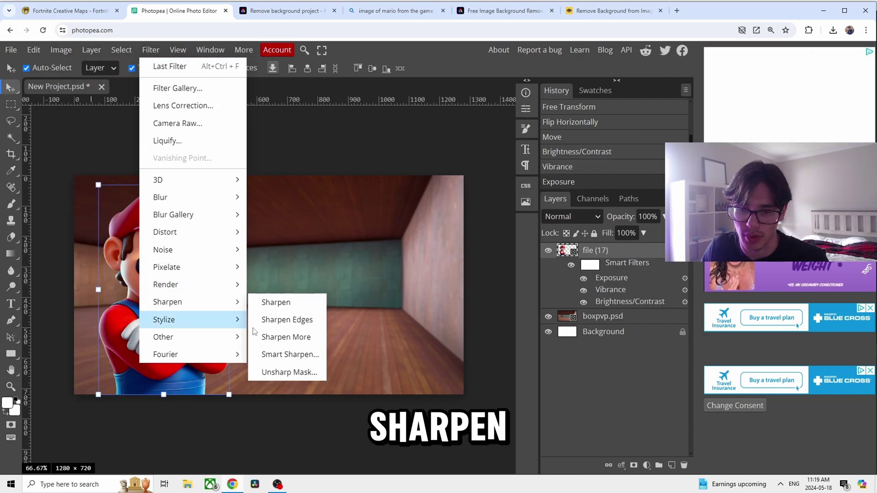
pyautogui.click(287, 358)
pyautogui.moveTo(319, 168); pyautogui.dragTo(272, 177)
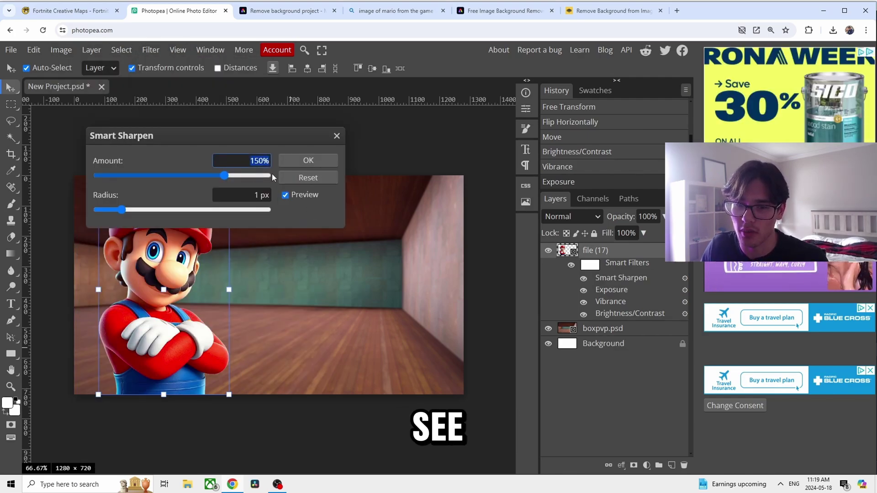
pyautogui.click(307, 162)
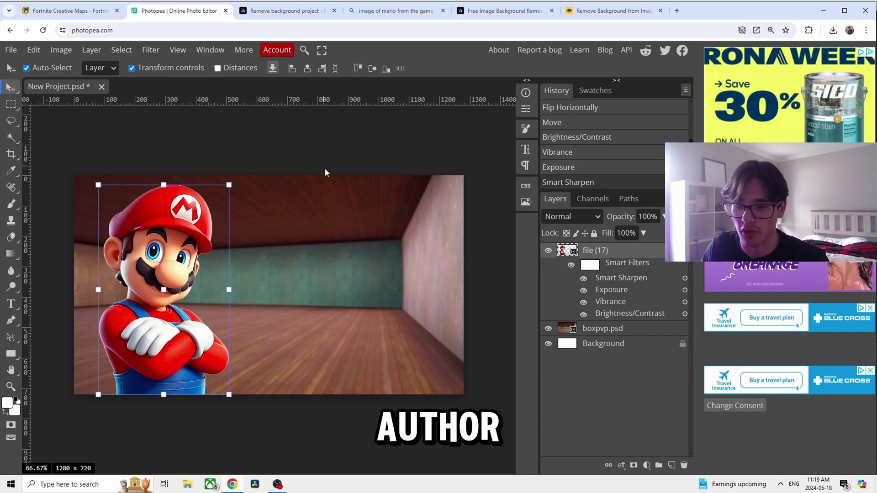
pyautogui.click(571, 266)
pyautogui.click(571, 265)
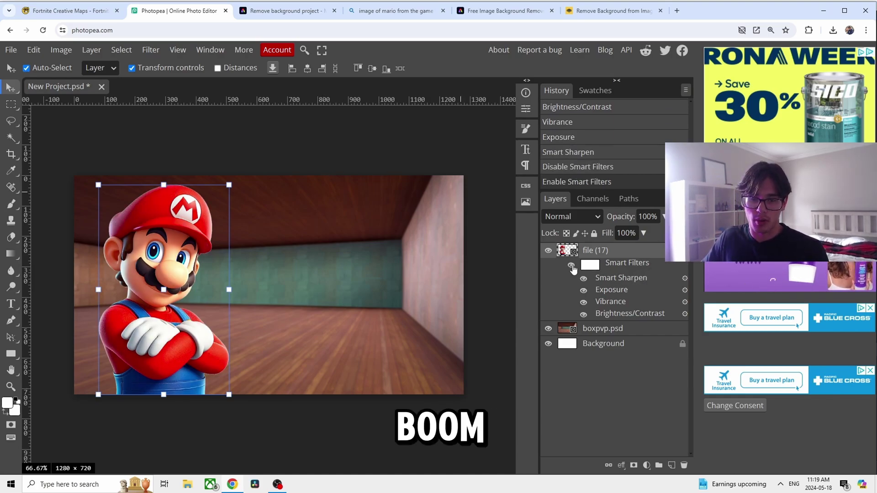
pyautogui.click(571, 266)
pyautogui.click(570, 266)
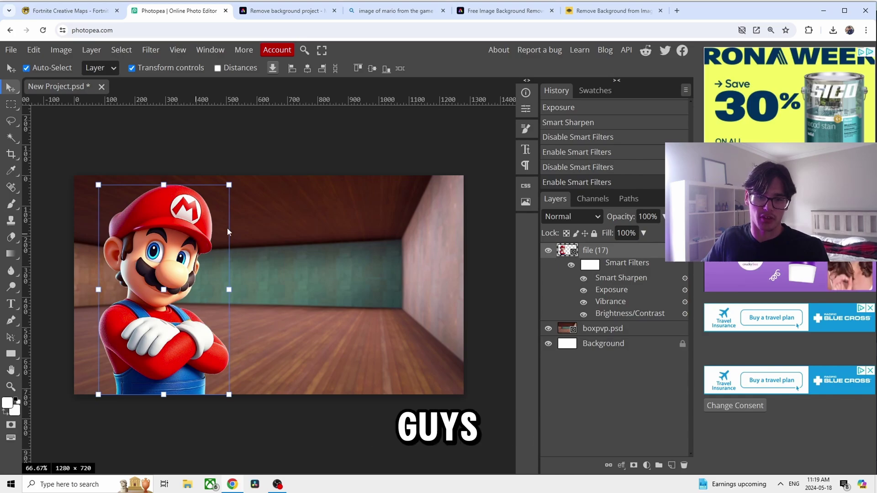
# Step: Give Mario a red Outer Glow in Screen mode at 200 px size
pyautogui.rightClick(655, 249)
pyautogui.click(594, 166)
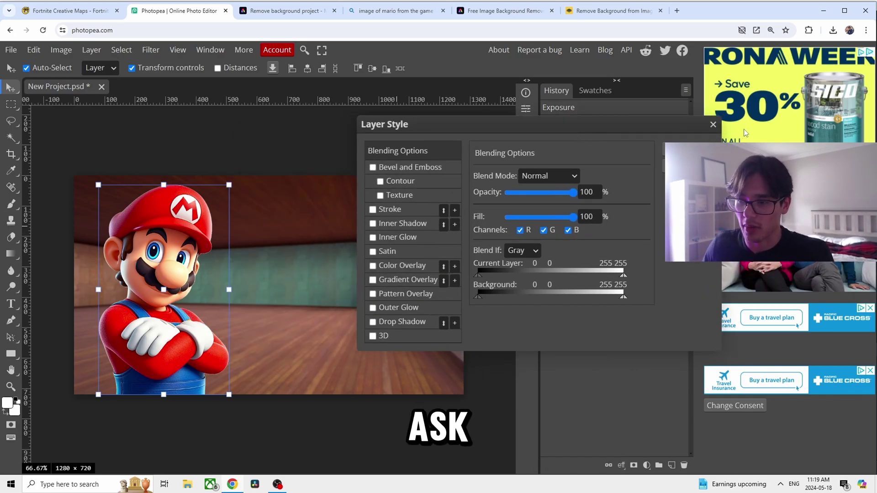
pyautogui.click(717, 125)
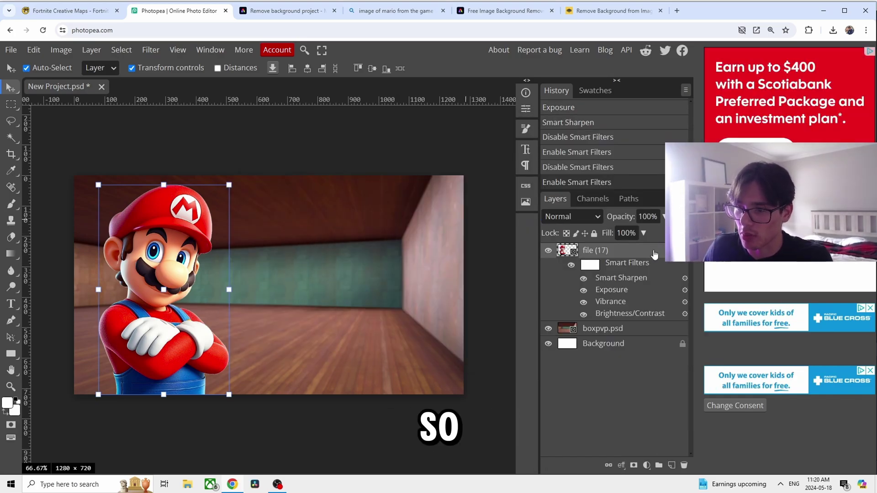
pyautogui.doubleClick(653, 251)
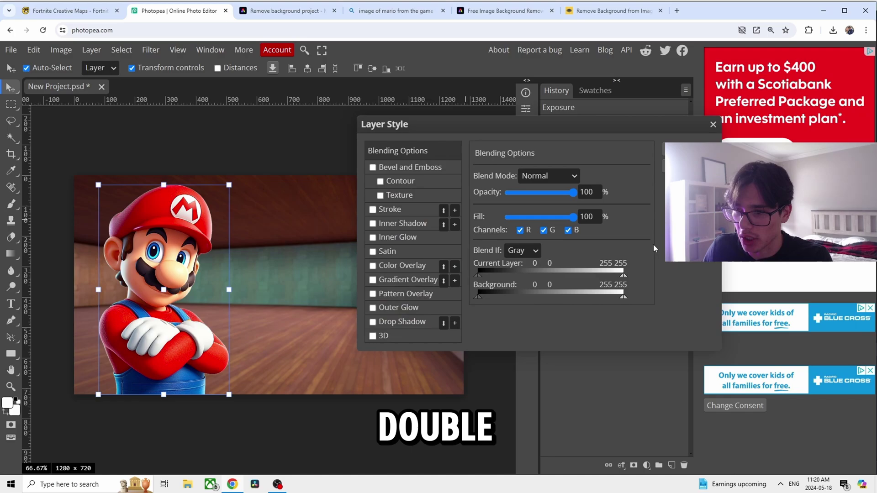
pyautogui.click(406, 309)
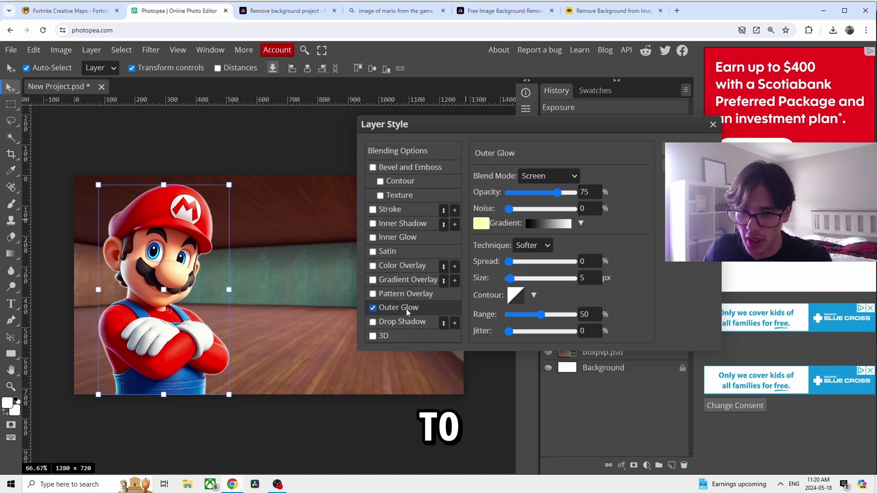
pyautogui.click(544, 179)
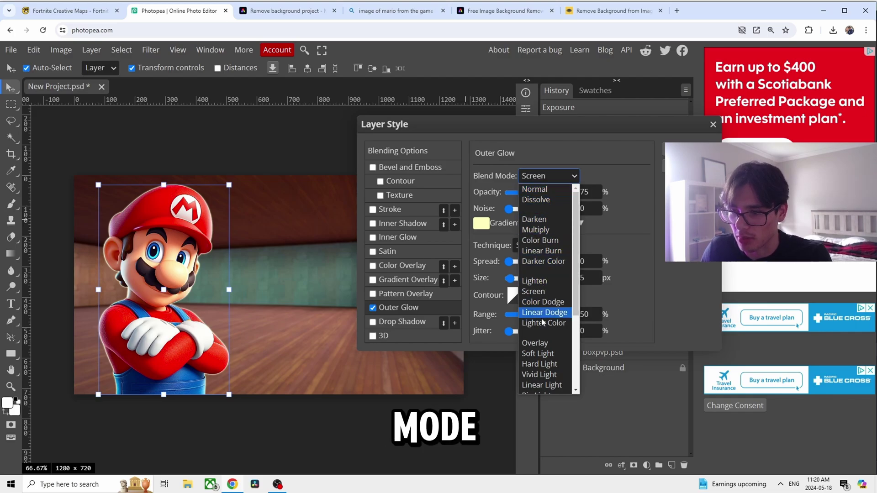
pyautogui.click(533, 291)
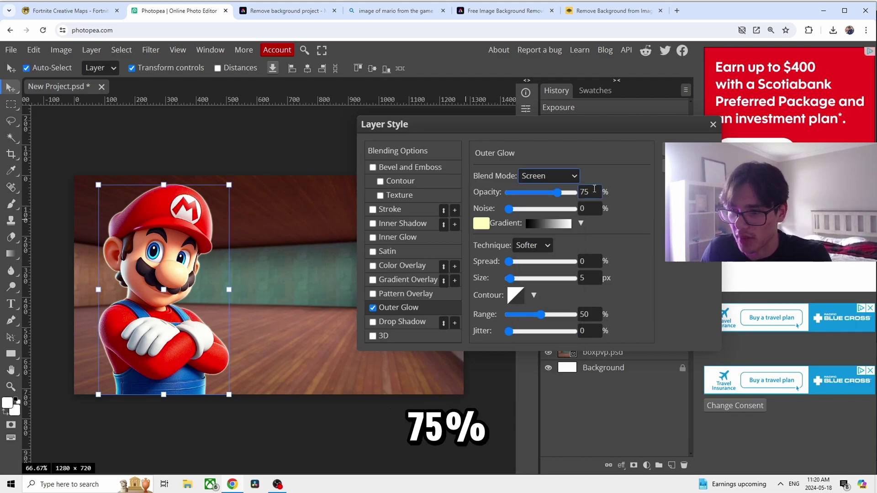
pyautogui.moveTo(511, 279); pyautogui.dragTo(651, 280)
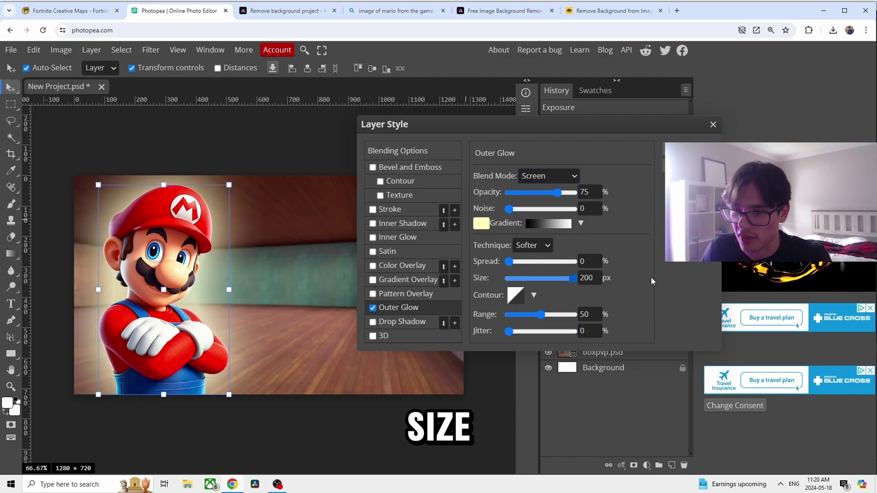
pyautogui.click(481, 223)
pyautogui.moveTo(274, 274); pyautogui.dragTo(322, 239)
pyautogui.click(416, 244)
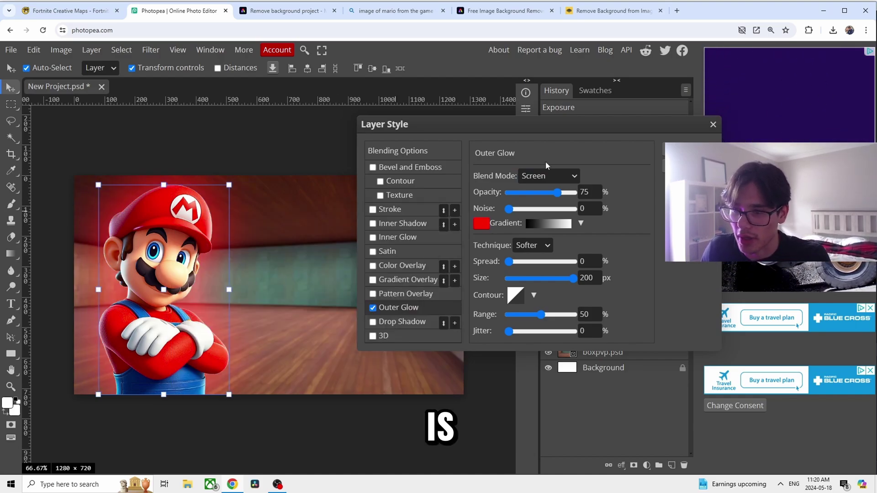
pyautogui.click(690, 149)
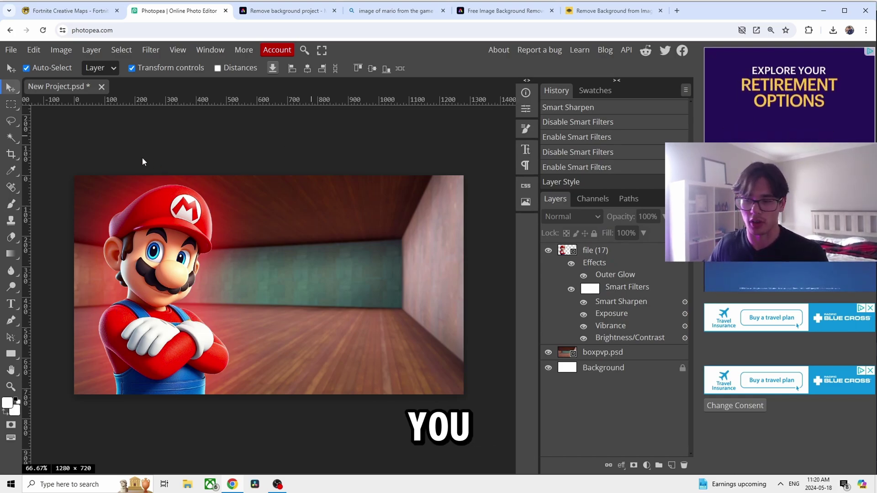
# Step: Toggle the glow and smart filters to compare, then nudge Mario slightly left
pyautogui.click(571, 264)
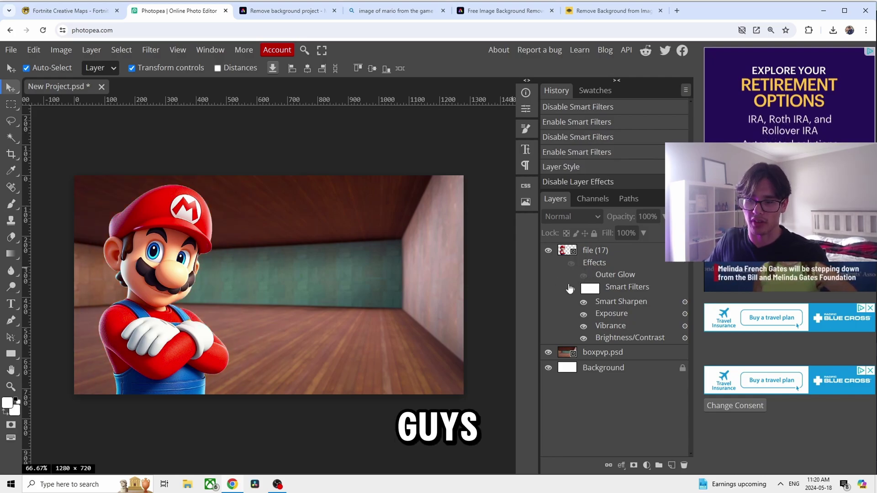
pyautogui.click(571, 289)
pyautogui.click(571, 289)
pyautogui.click(571, 264)
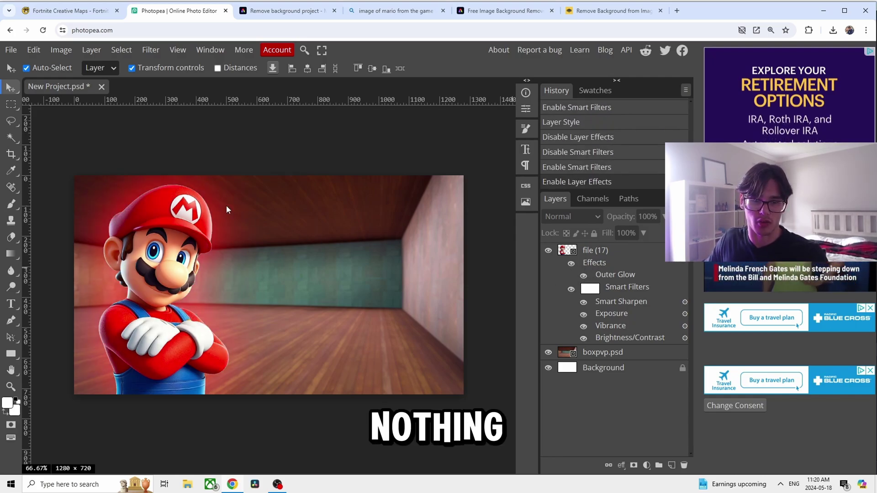
pyautogui.moveTo(227, 209); pyautogui.dragTo(218, 209)
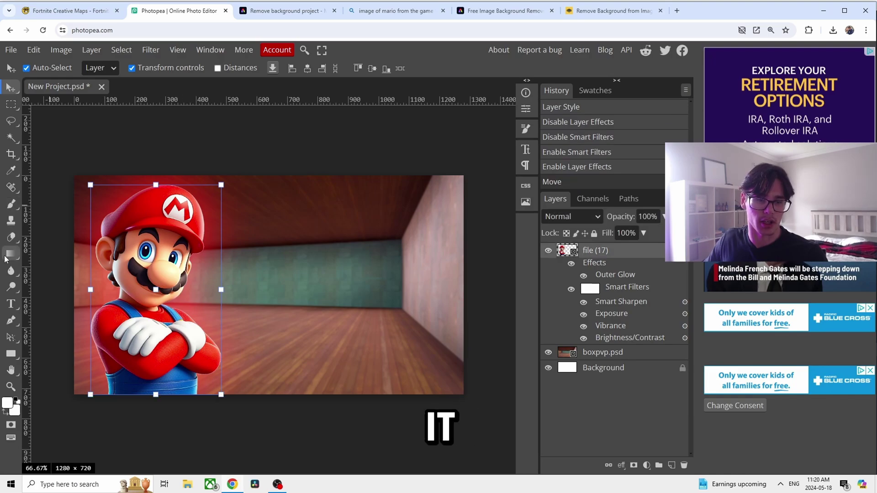
pyautogui.click(13, 305)
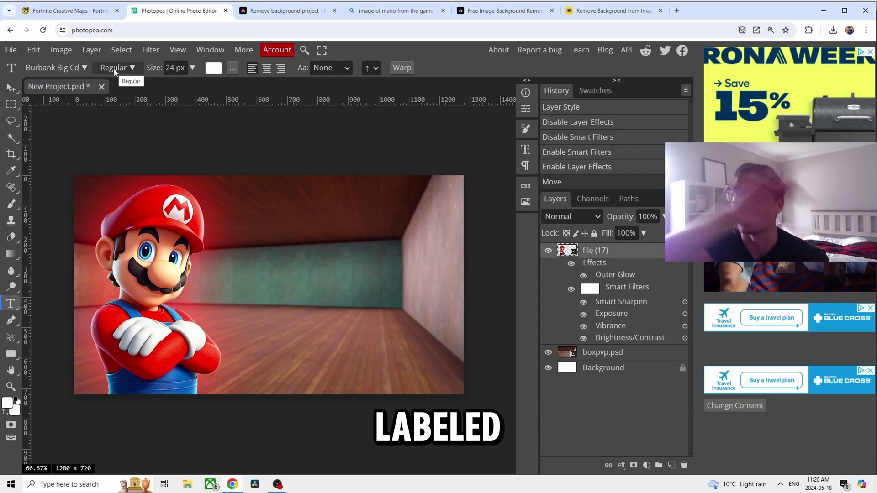
pyautogui.hotkey('ctrl', 'shift', 'Tab')
# Step: Search Fortnite.GG for 'skylanders' and open the Skylanders Box PVP map page
pyautogui.moveTo(439, 174); pyautogui.dragTo(339, 182)
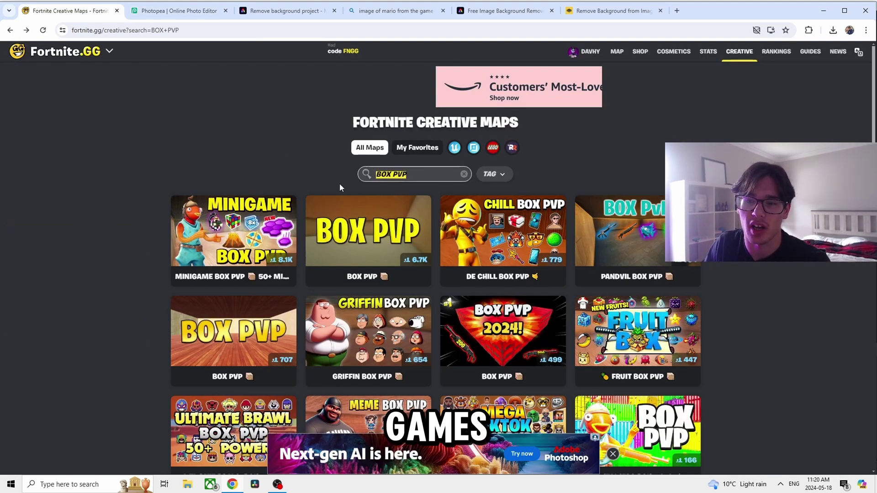
pyautogui.write('skylanders')
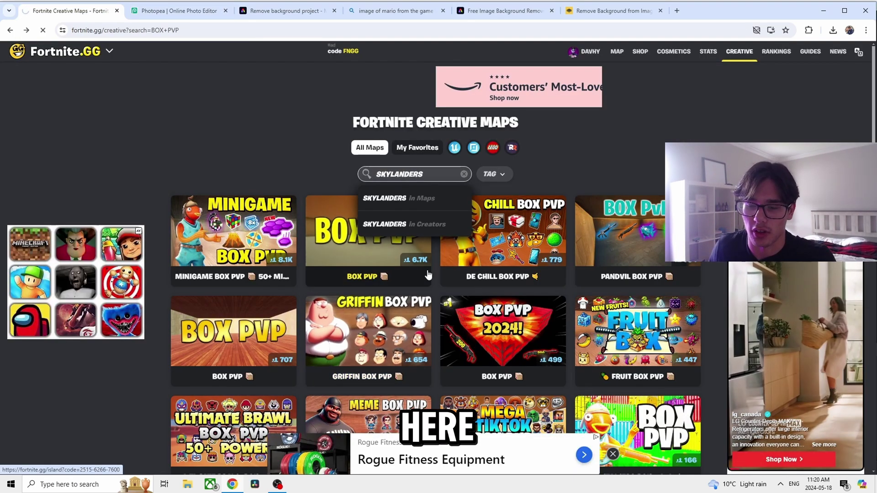
pyautogui.press('Return')
pyautogui.click(288, 228)
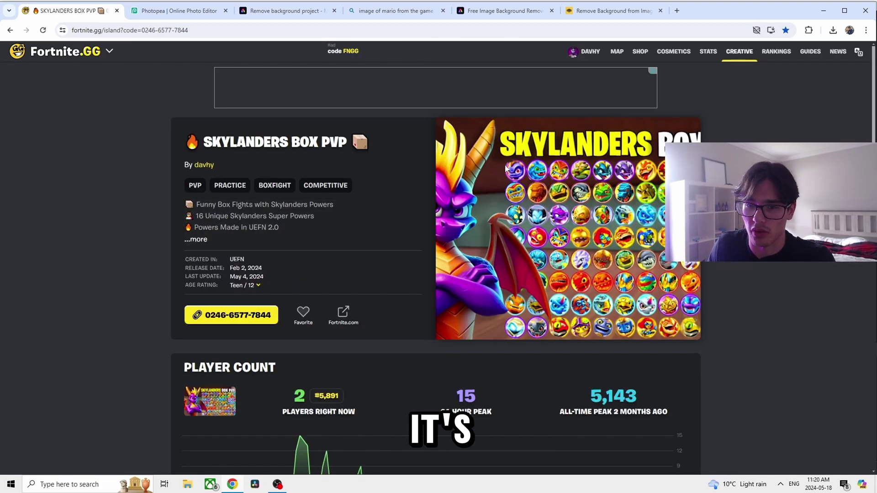
# Step: Type the title 'MARIO' at 150 px font size
pyautogui.click(146, 6)
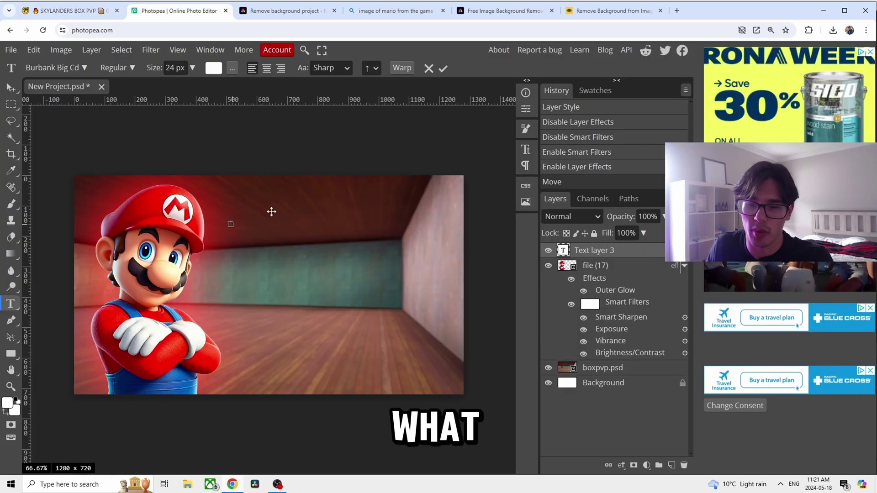
pyautogui.click(192, 67)
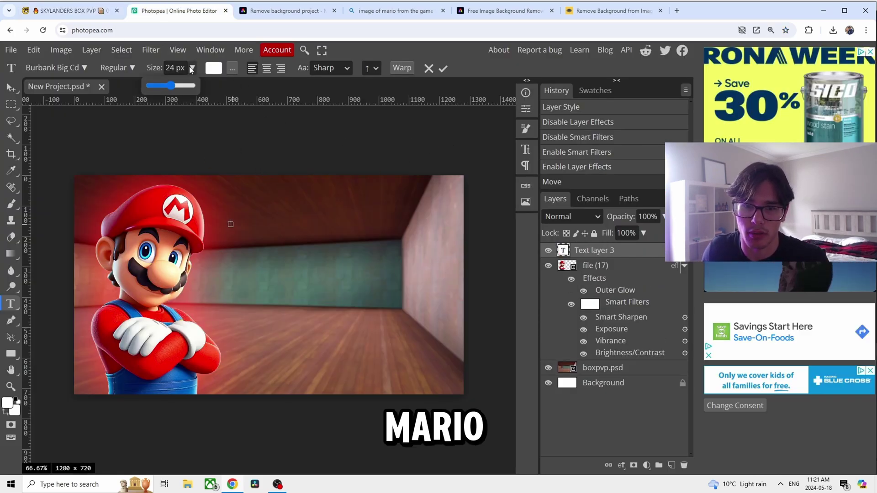
pyautogui.moveTo(156, 86); pyautogui.dragTo(194, 86)
pyautogui.write('MARIO')
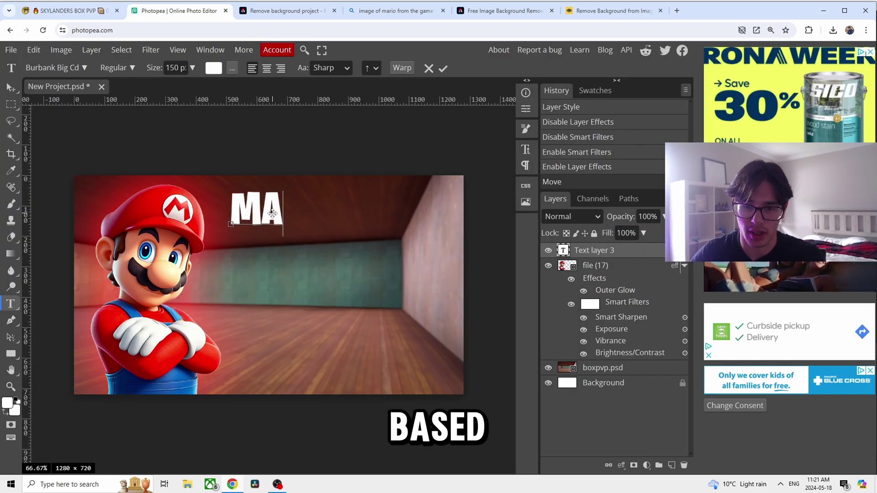
pyautogui.click(8, 84)
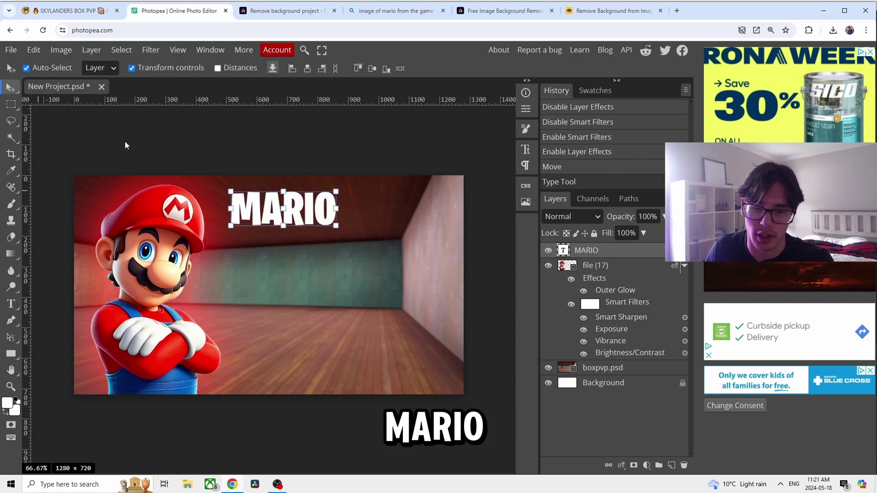
# Step: Replace a trial Color Overlay with a Gradient Overlay on the MARIO layer
pyautogui.doubleClick(676, 250)
pyautogui.click(392, 267)
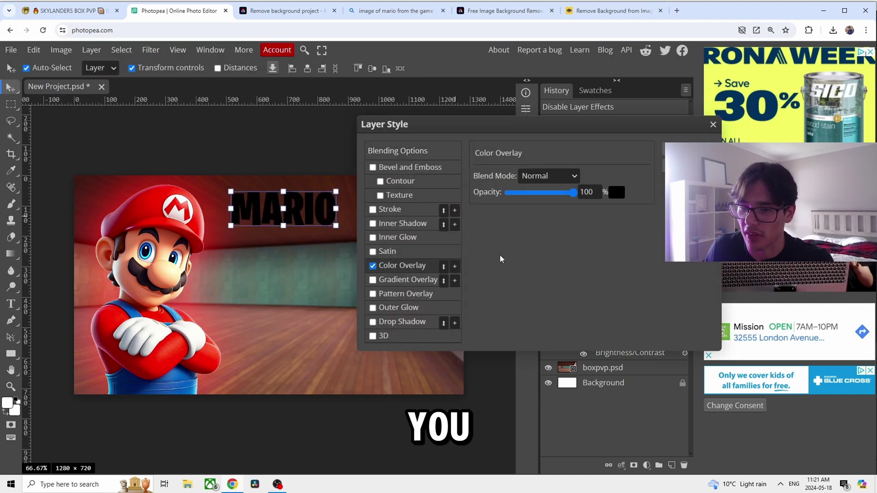
pyautogui.click(372, 265)
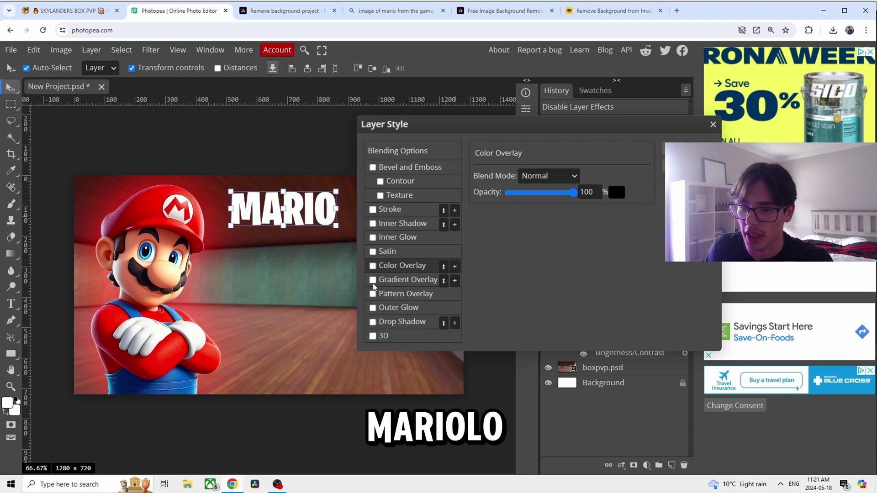
pyautogui.click(373, 280)
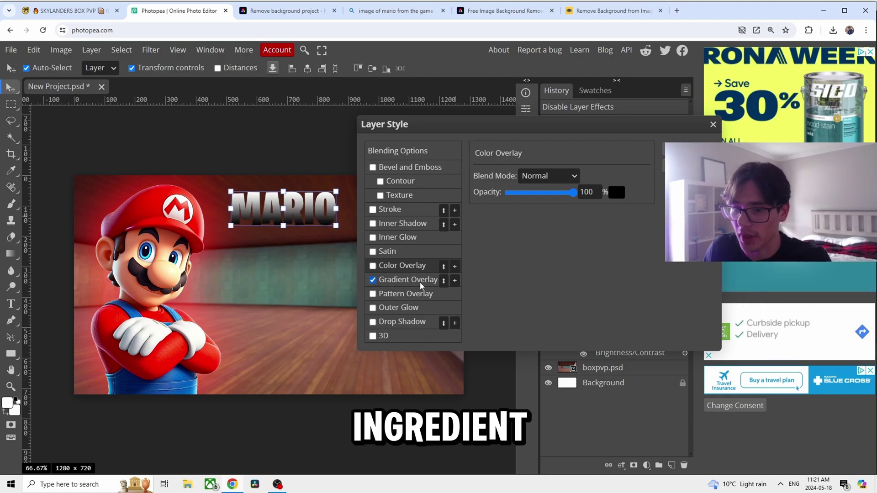
# Step: Set both gradient stops to yellow shades
pyautogui.click(532, 206)
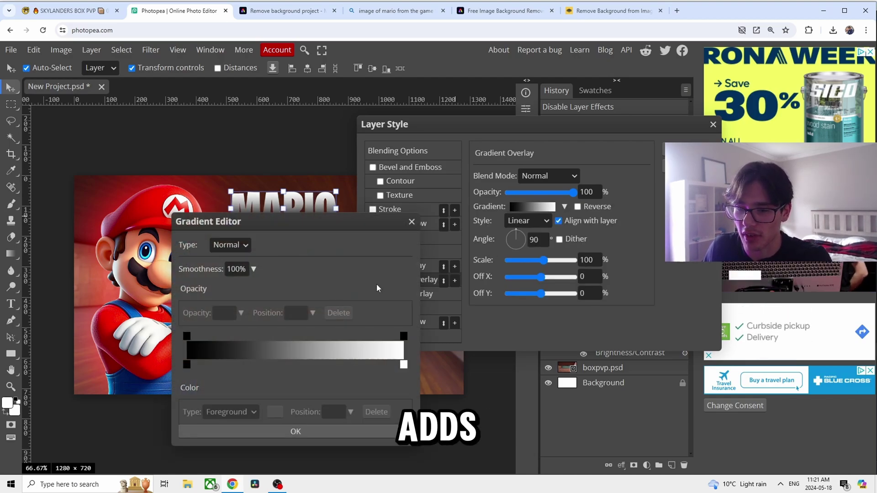
pyautogui.click(404, 365)
pyautogui.click(275, 412)
pyautogui.click(401, 325)
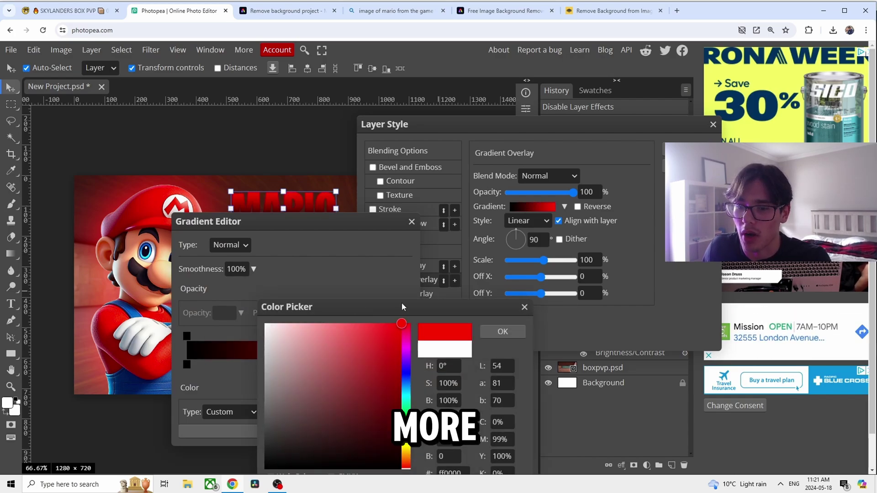
pyautogui.moveTo(402, 369); pyautogui.dragTo(407, 445)
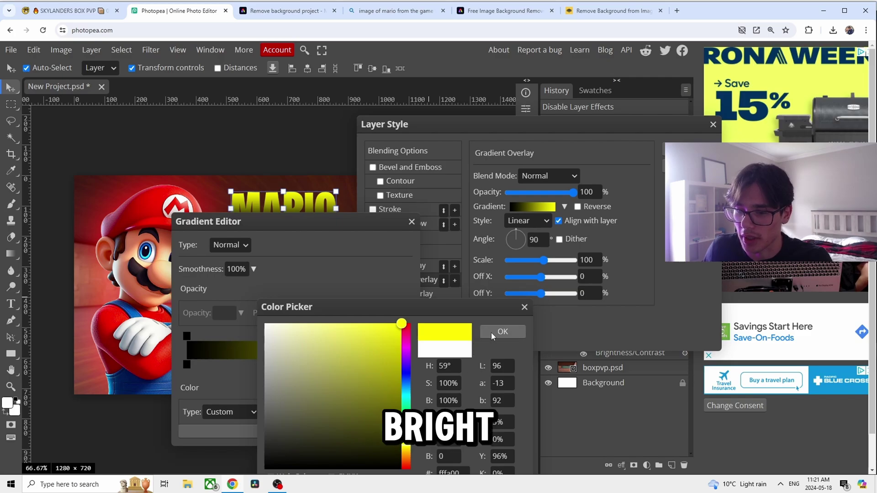
pyautogui.click(503, 332)
pyautogui.click(186, 364)
pyautogui.click(275, 412)
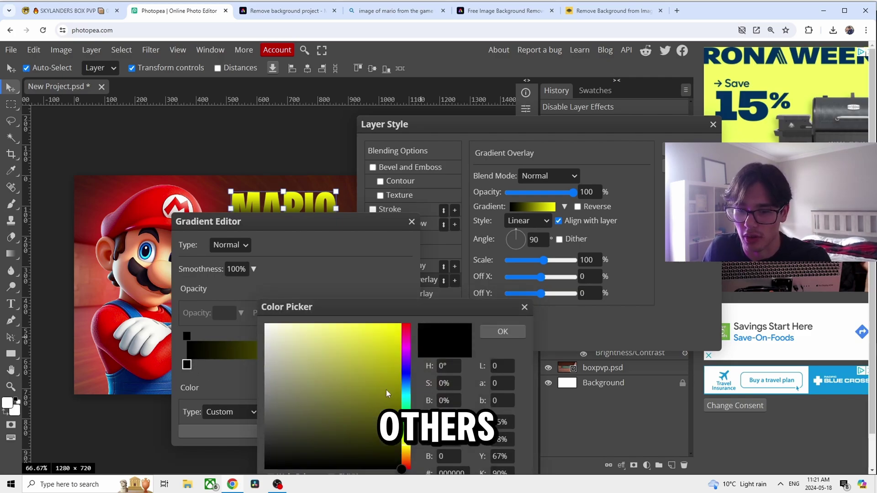
pyautogui.moveTo(387, 374)
pyautogui.mouseDown()
pyautogui.moveTo(400, 378)
pyautogui.moveTo(402, 324)
pyautogui.mouseUp()
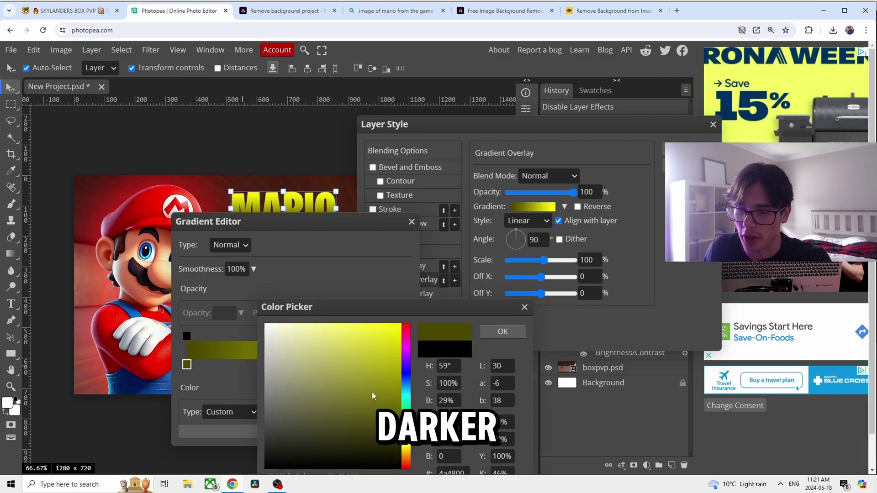
pyautogui.click(503, 332)
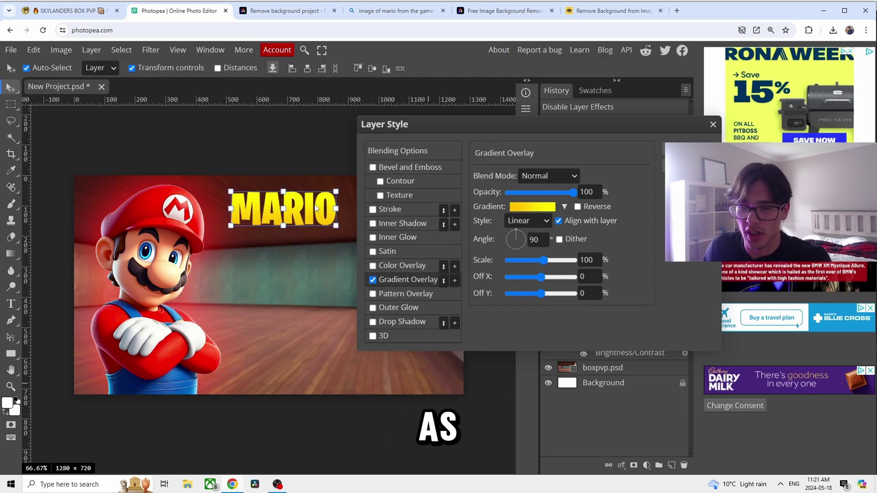
# Step: Add a 14 px black stroke to MARIO and apply the layer styles
pyautogui.click(373, 209)
pyautogui.click(391, 209)
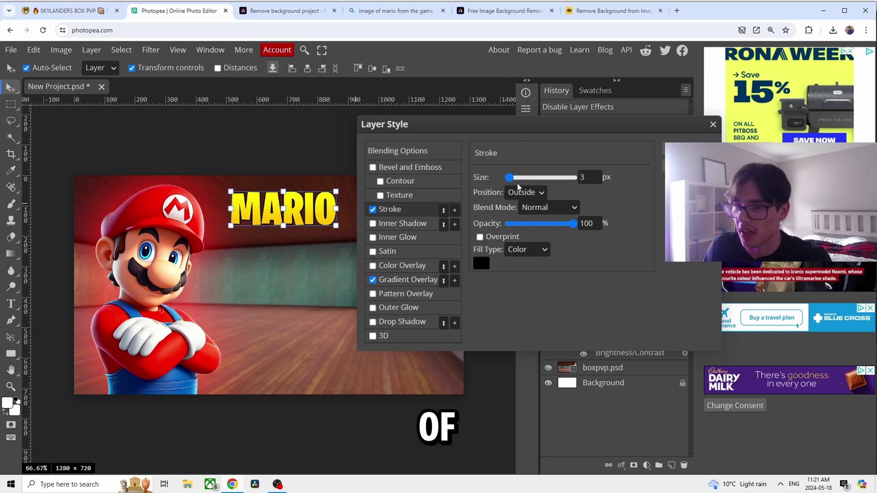
pyautogui.moveTo(509, 178); pyautogui.dragTo(514, 179)
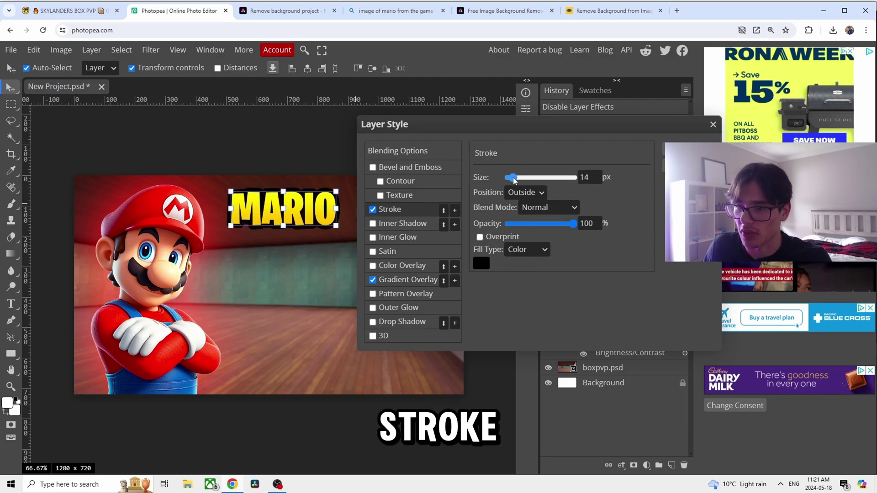
pyautogui.press('Escape')
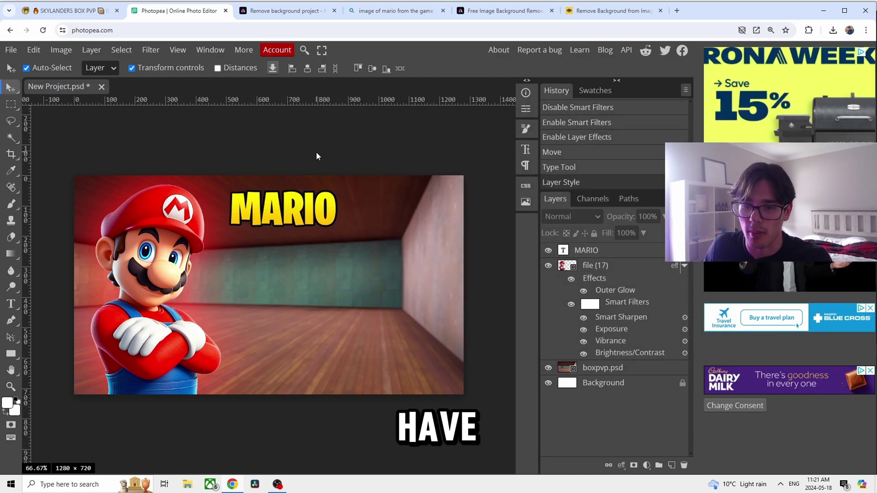
# Step: Shift MARIO up-right, enlarge it to about 118%, and brighten its right gradient stop to yellow
pyautogui.moveTo(324, 205); pyautogui.dragTo(347, 187)
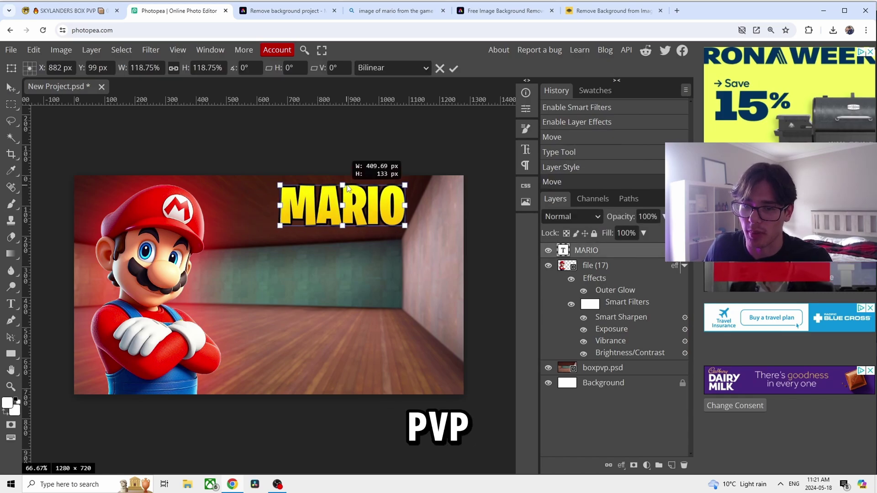
pyautogui.doubleClick(608, 250)
pyautogui.click(402, 279)
pyautogui.click(532, 206)
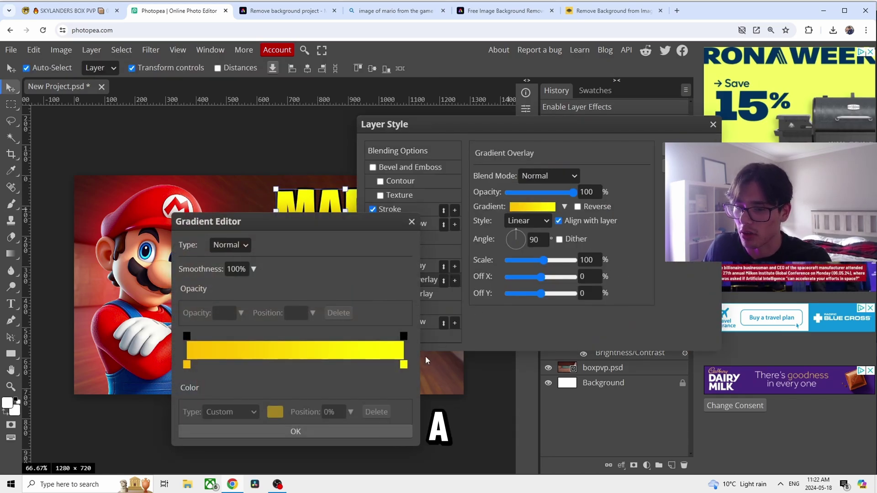
pyautogui.doubleClick(404, 364)
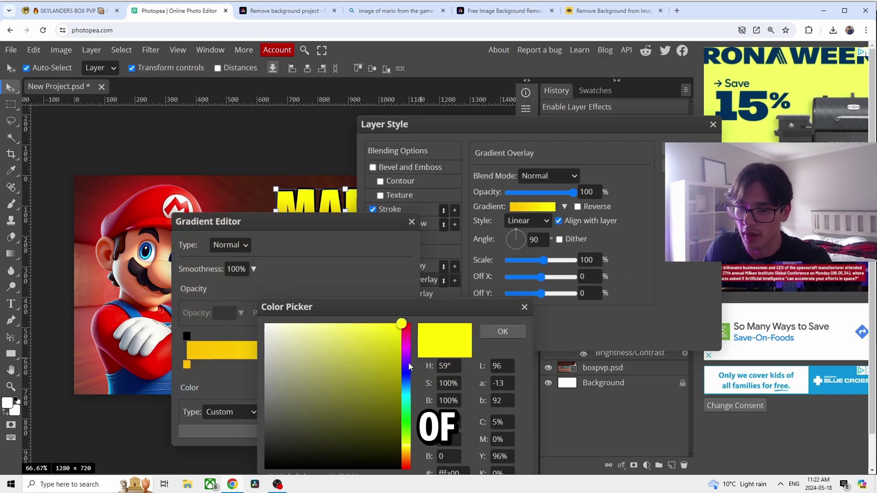
pyautogui.click(406, 450)
pyautogui.click(502, 331)
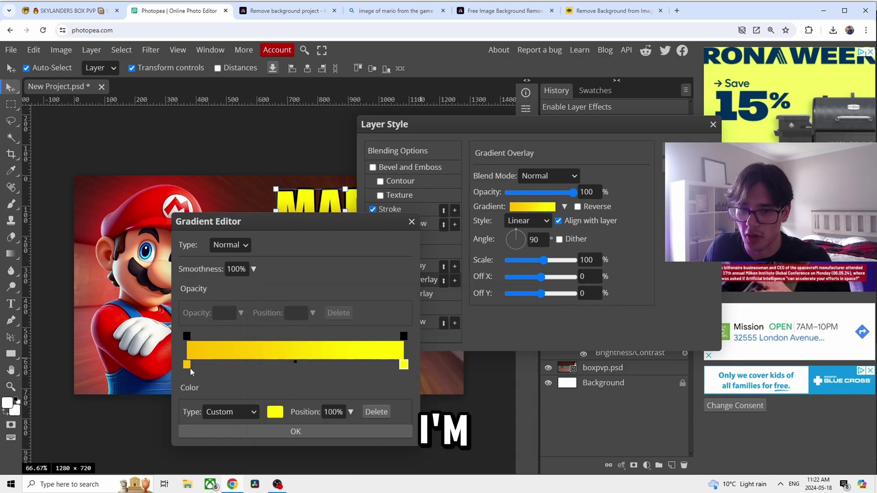
# Step: Set the left gradient stop to a darker gold, confirm the style, and undo then redo the move
pyautogui.doubleClick(187, 364)
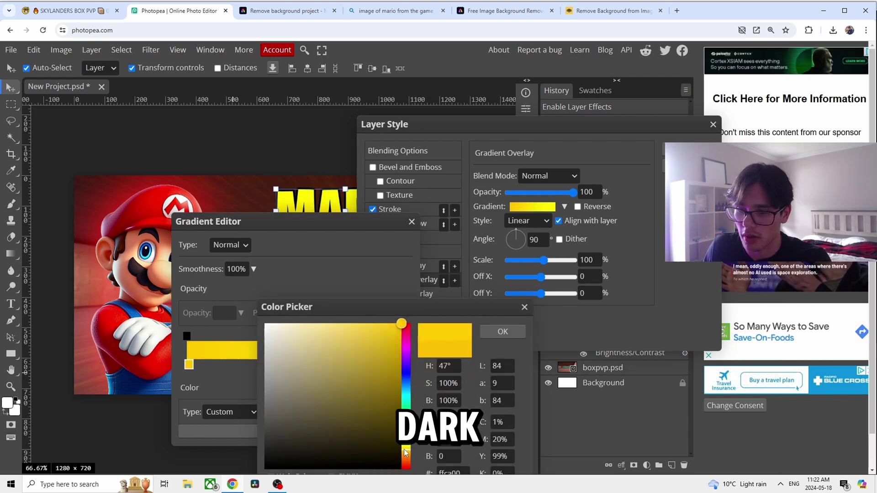
pyautogui.press('Return')
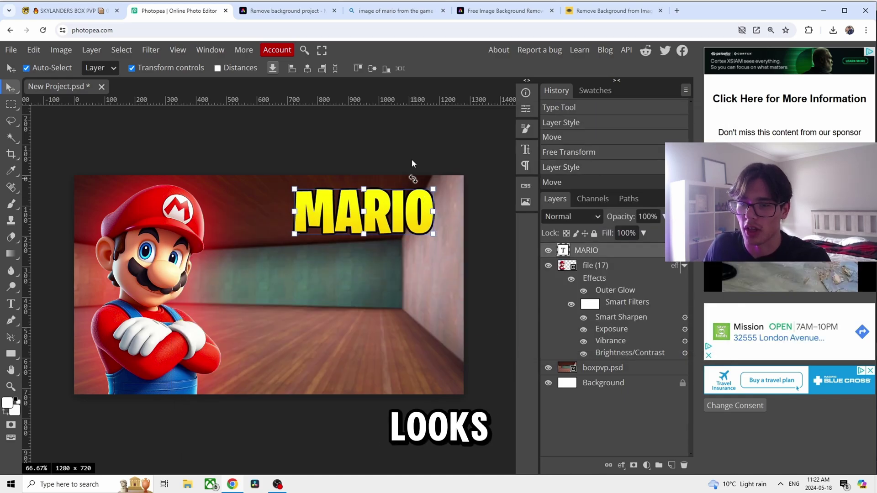
pyautogui.hotkey('ctrl', 'z')
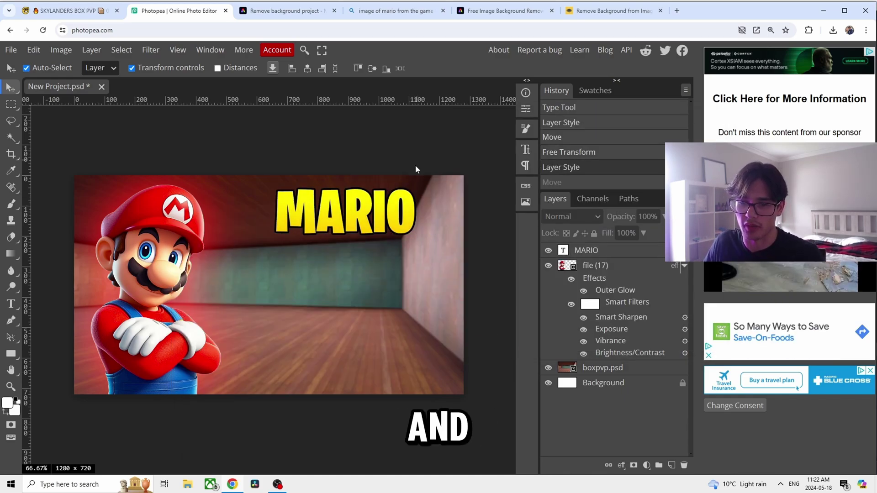
pyautogui.hotkey('ctrl', 'shift', 'z')
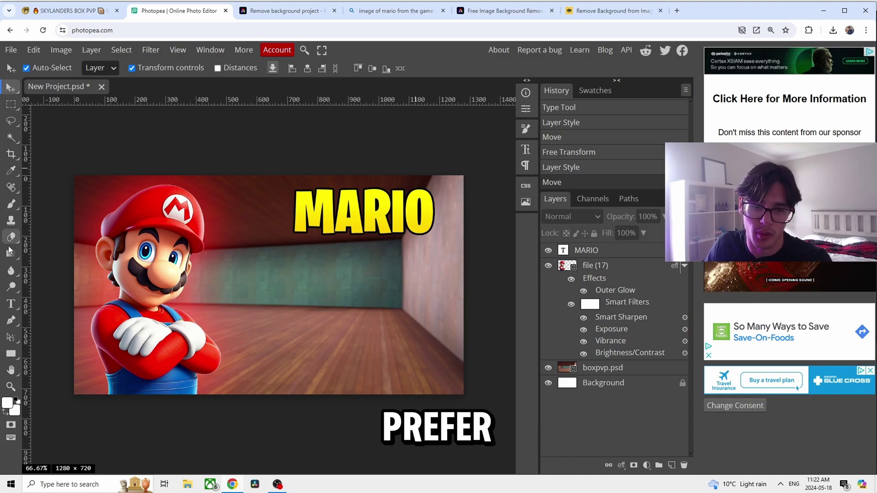
# Step: Create a new text layer below MARIO reading BOX PVP
pyautogui.click(11, 304)
pyautogui.click(293, 272)
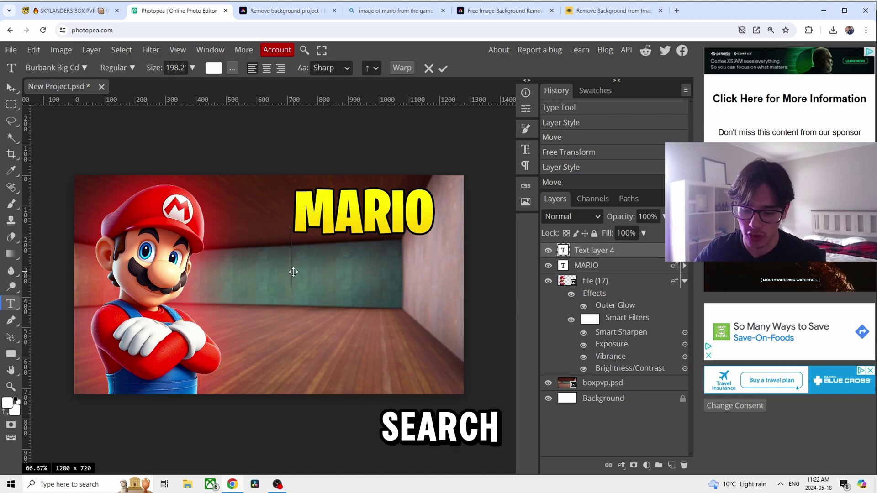
pyautogui.write('BOX P')
# Step: Apply the white layer style to BOX PVP and place it just under MARIO
pyautogui.doubleClick(563, 250)
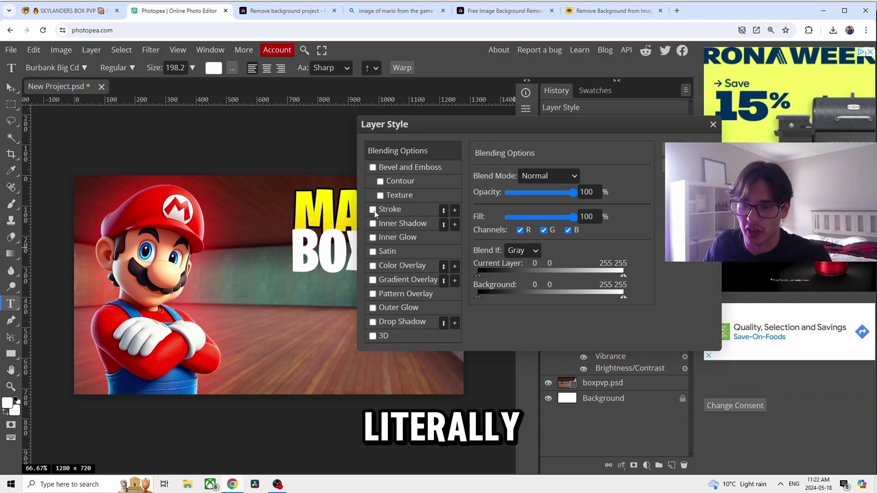
pyautogui.click(690, 153)
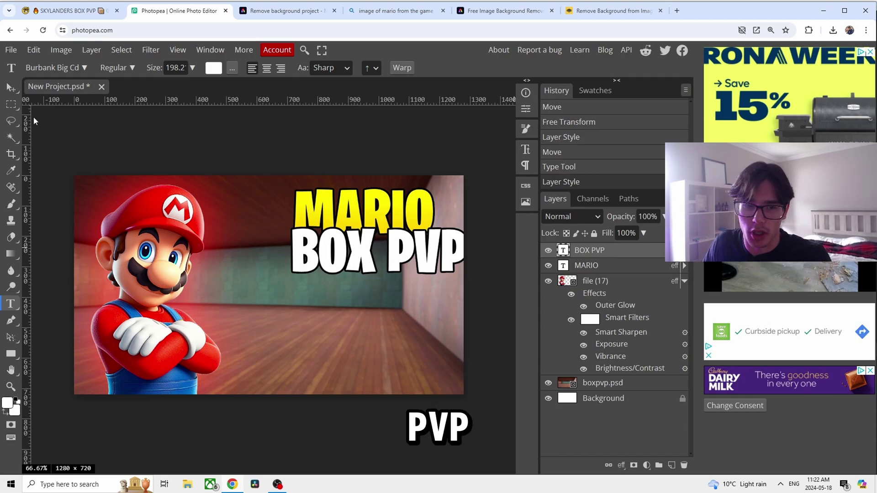
pyautogui.press('v')
pyautogui.moveTo(361, 251); pyautogui.dragTo(342, 260)
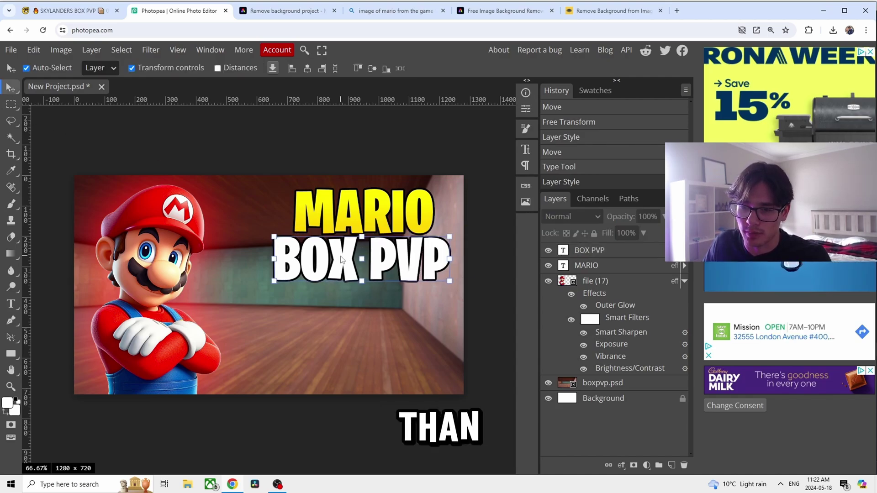